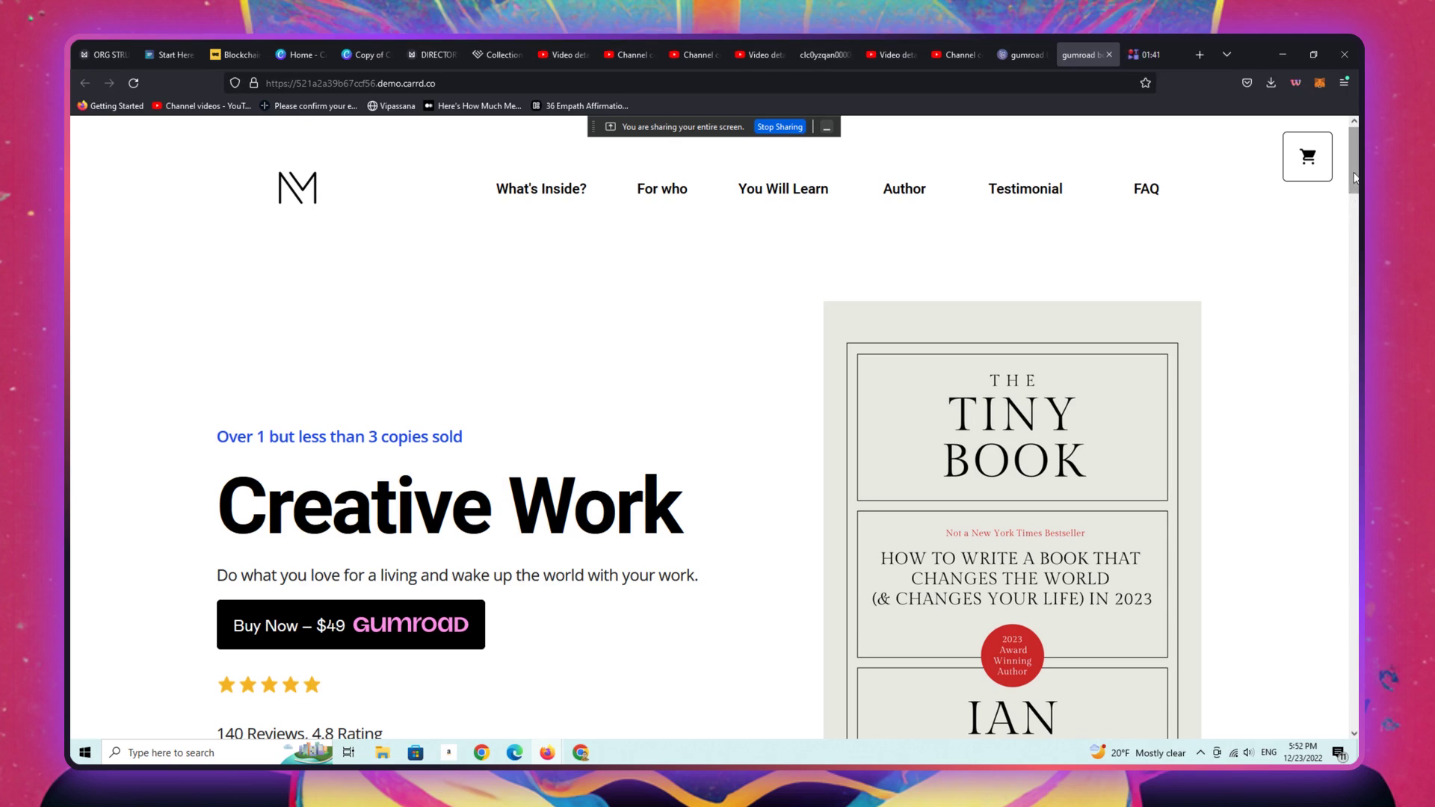
drag(1355, 177, 1355, 191)
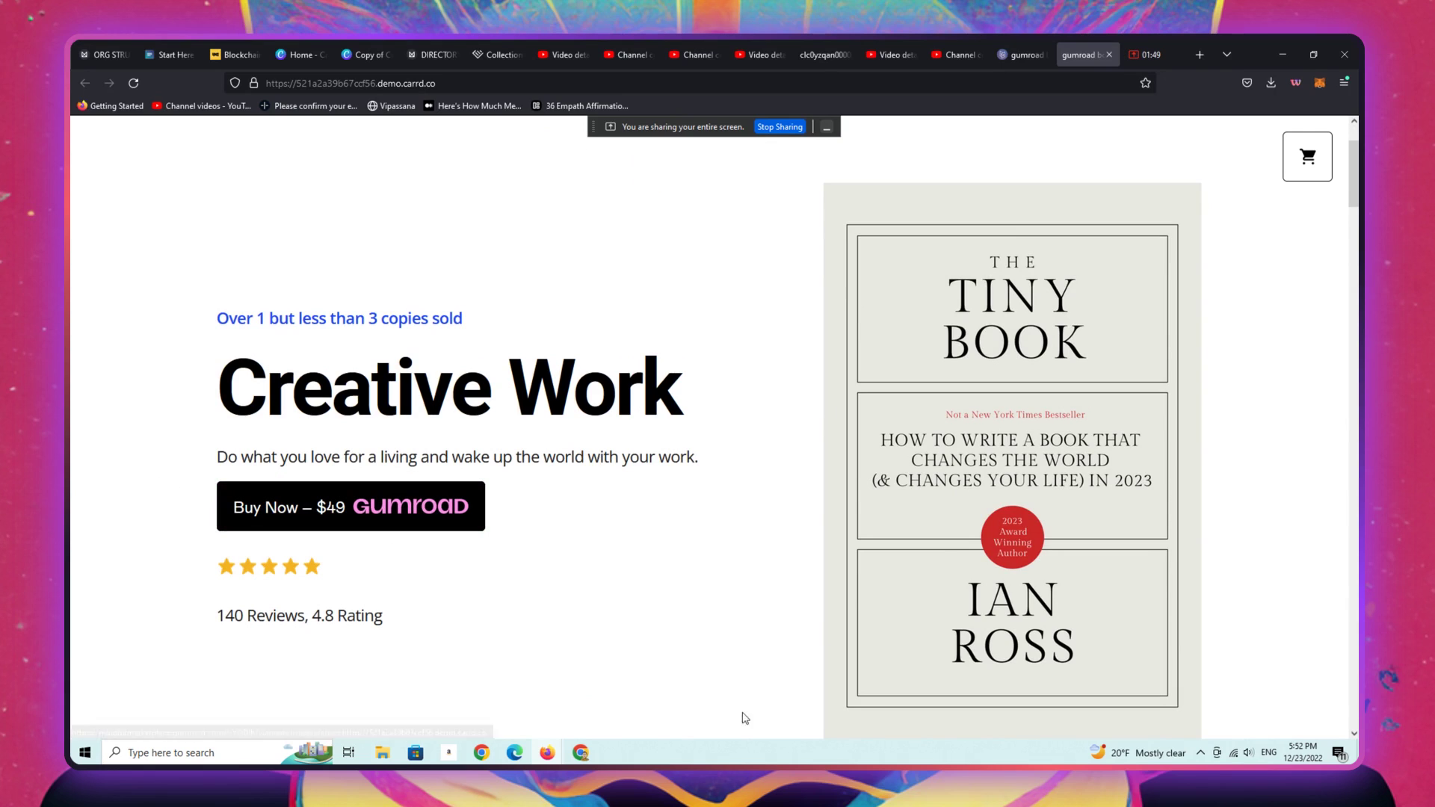
click(418, 507)
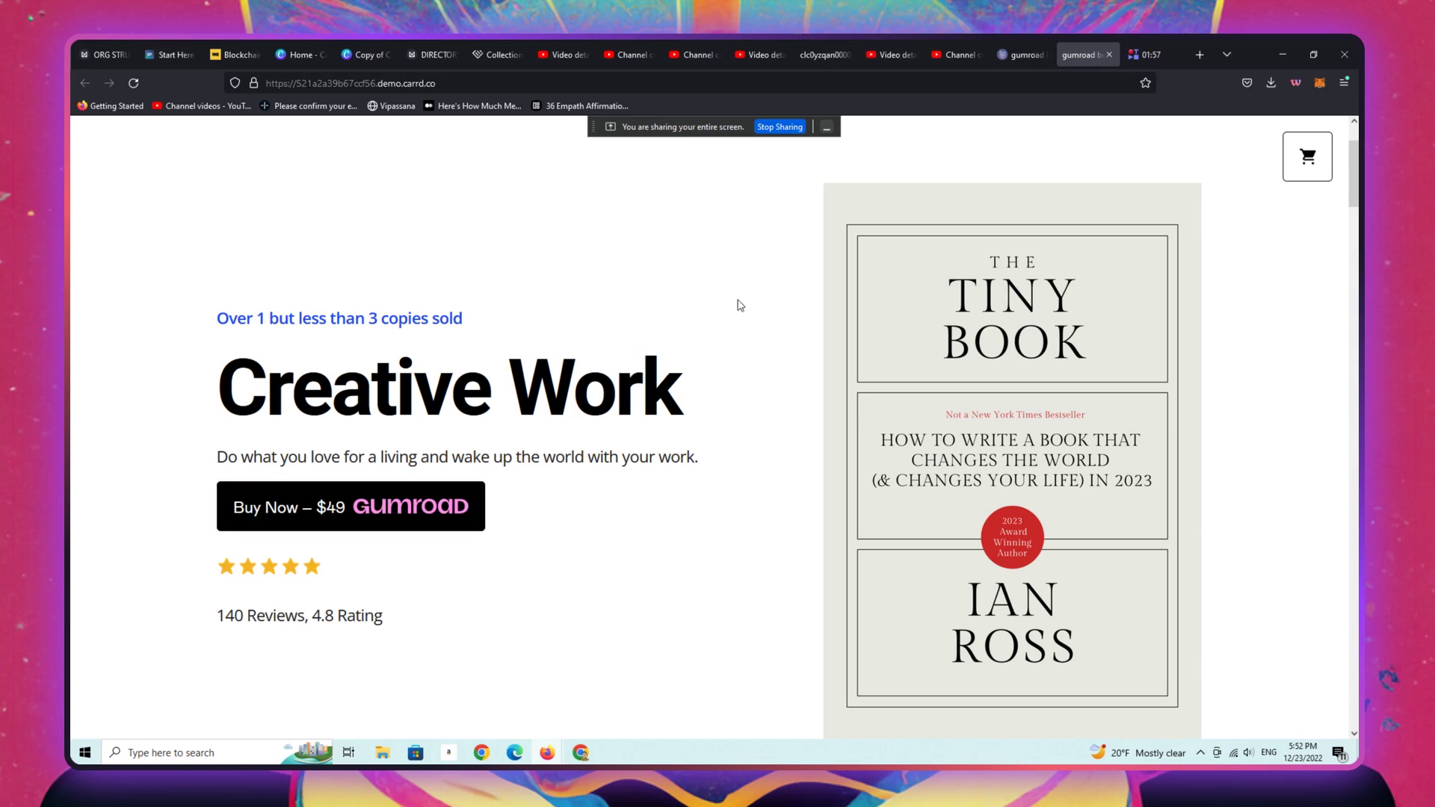
scroll(314, 351, down, 3)
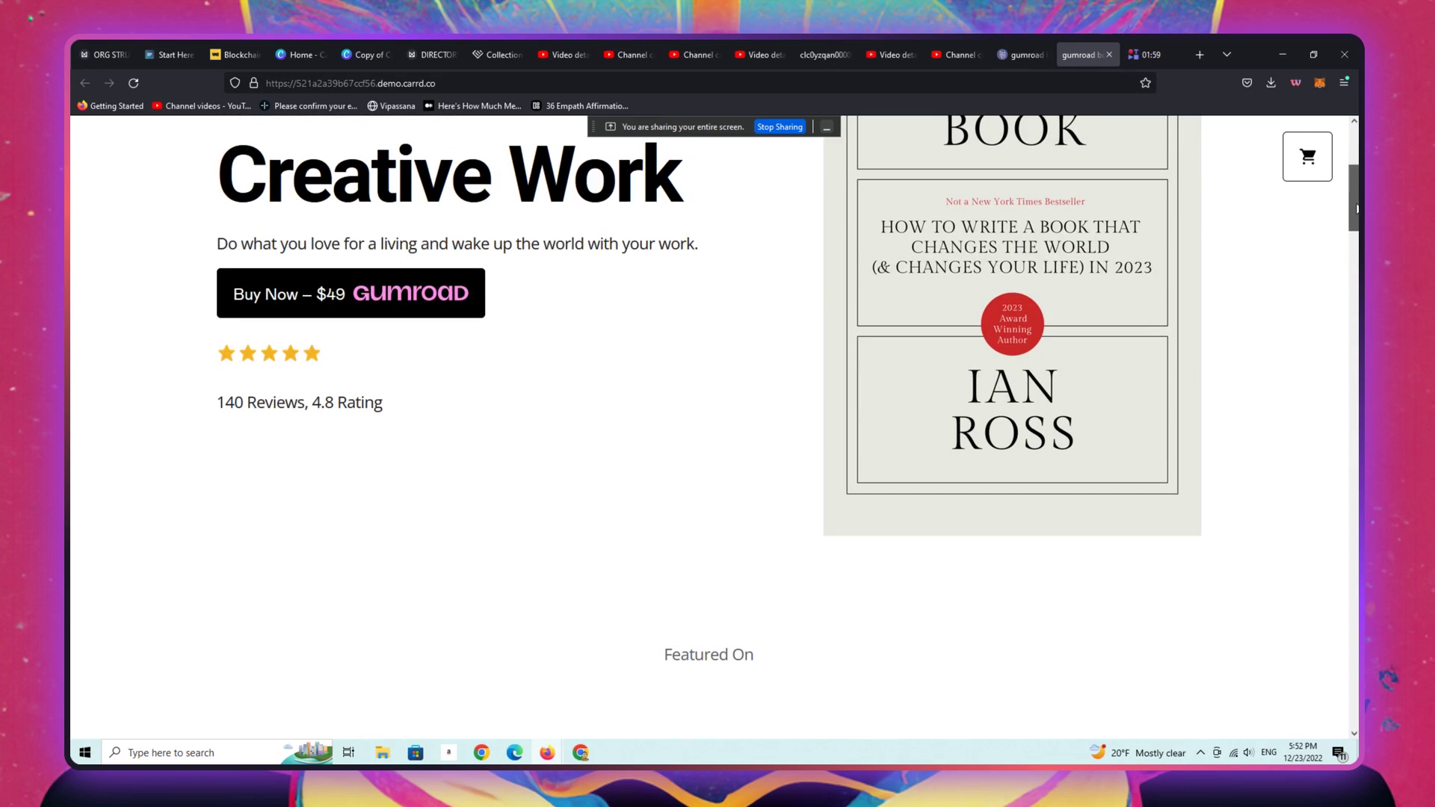
click(275, 316)
drag(1351, 207, 1350, 457)
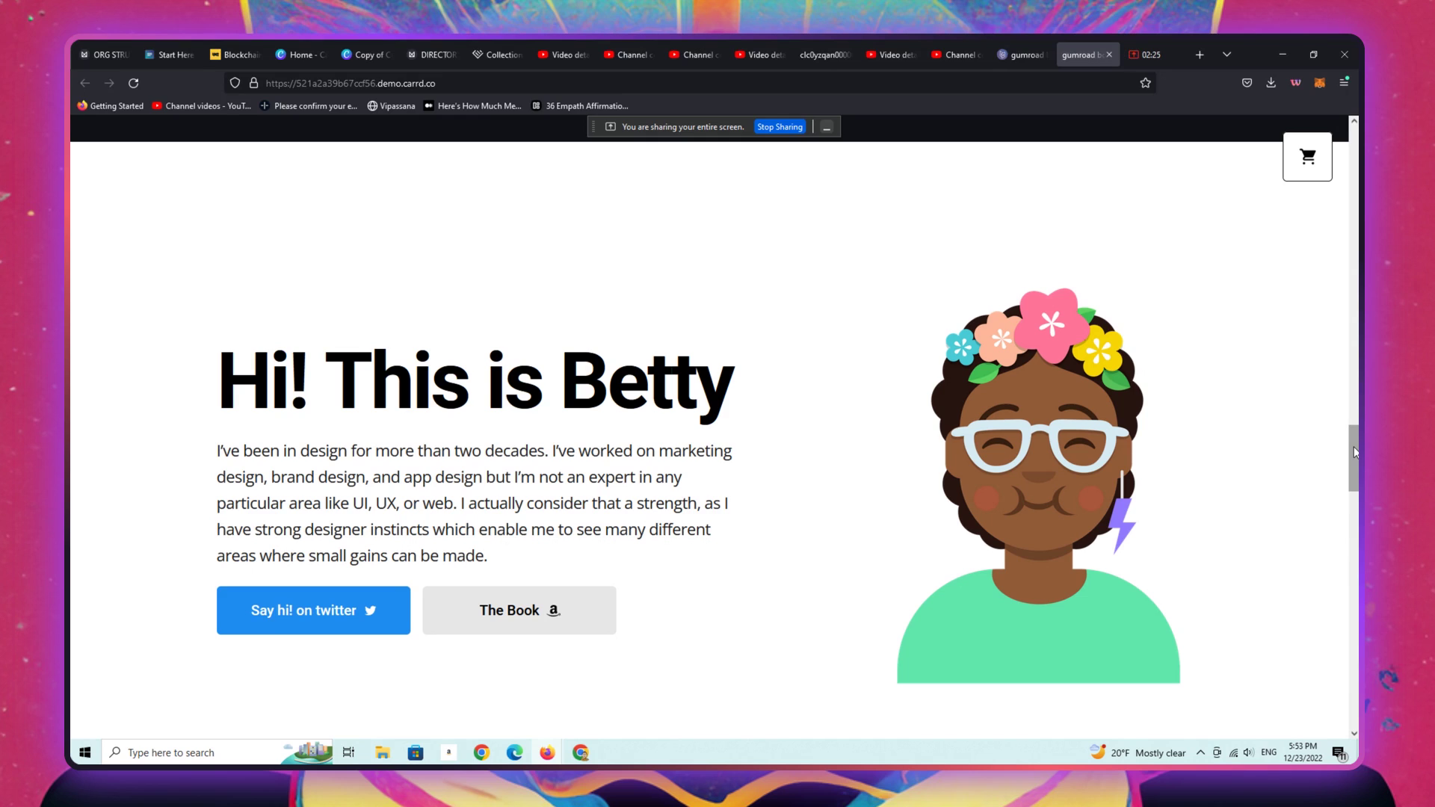
drag(1353, 446, 1353, 529)
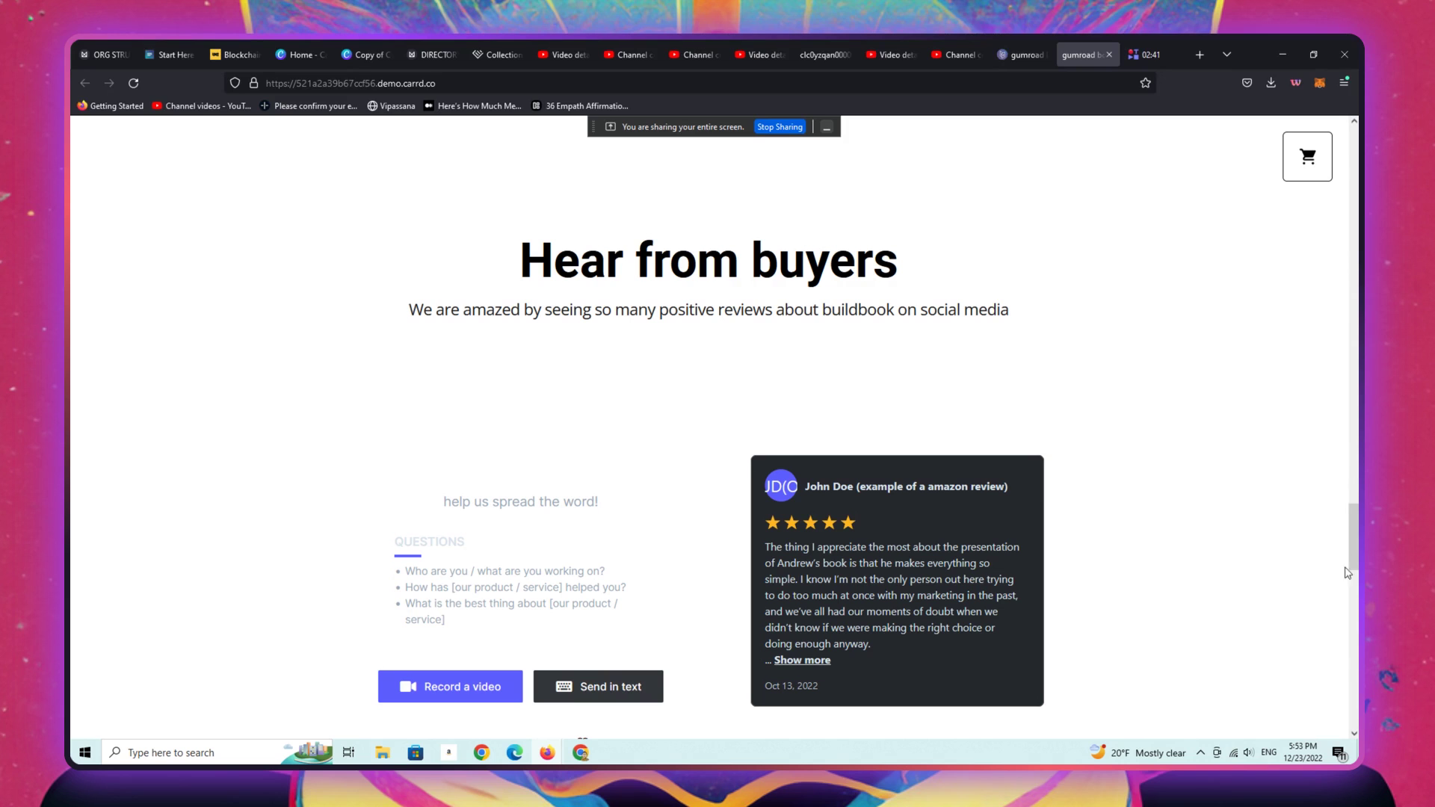
mouse_move(1357, 560)
mouse_down()
mouse_move(1345, 716)
mouse_move(1343, 549)
mouse_up()
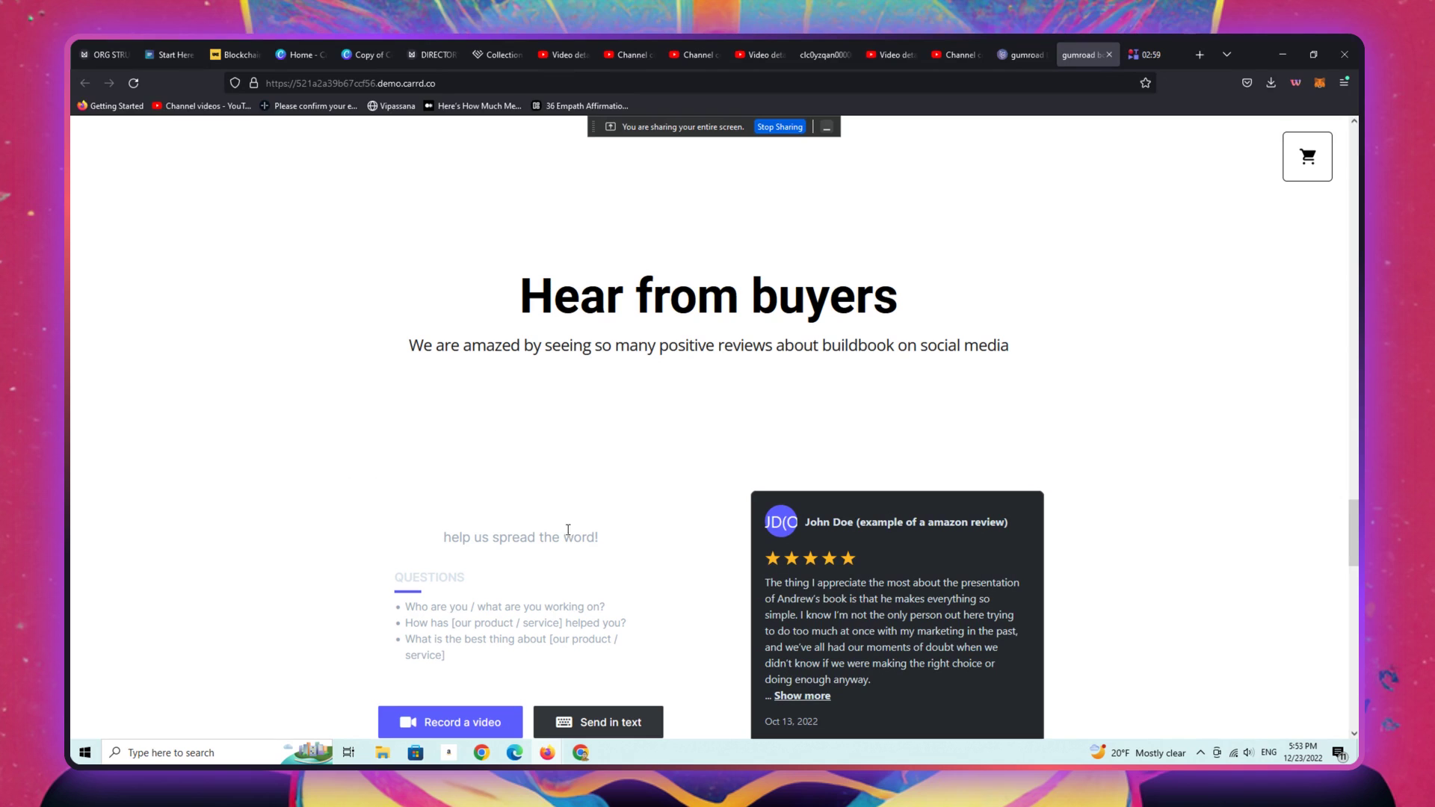
scroll(1352, 512, down, 3)
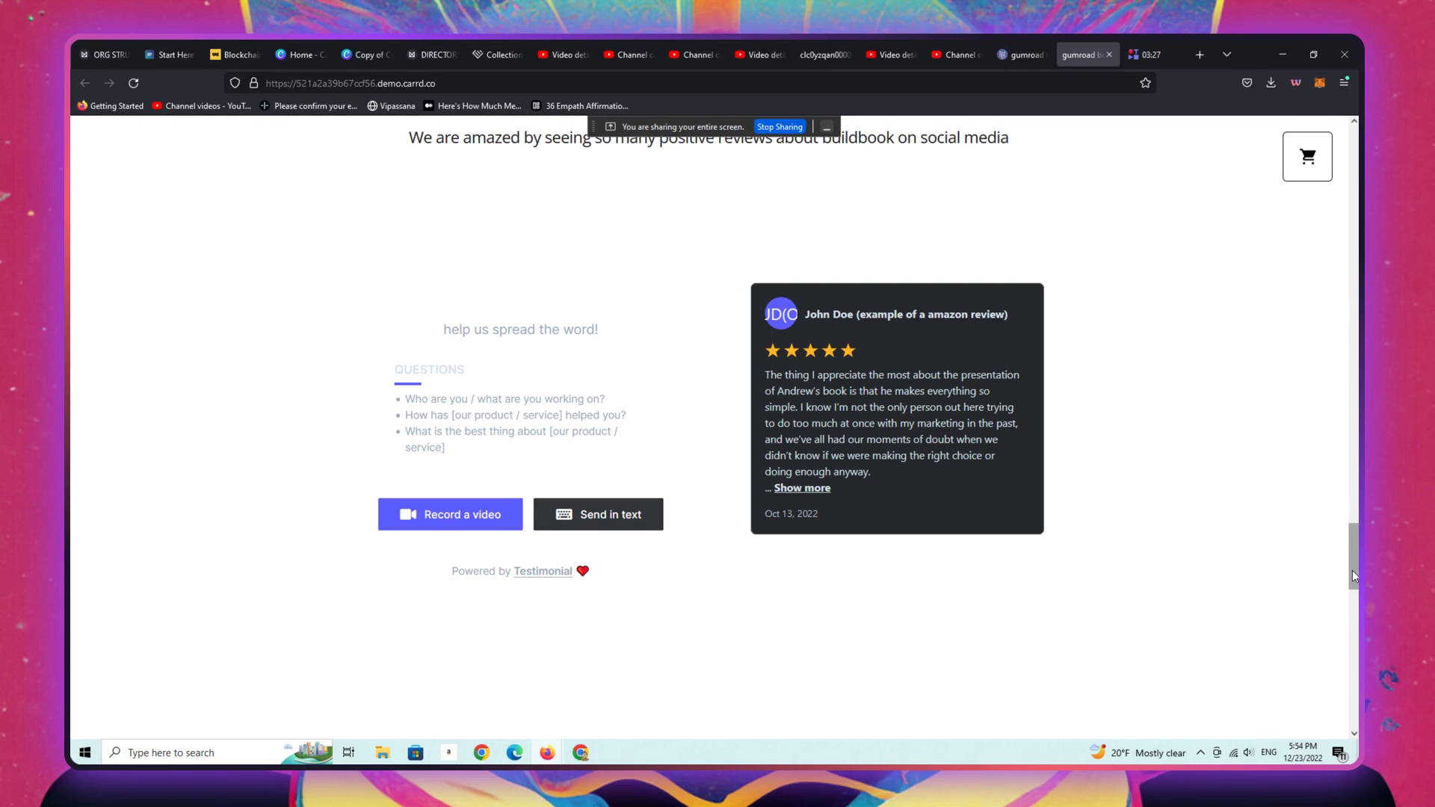
drag(1352, 571, 1350, 542)
- Start a text testimonial and write 'i loved this book! so awesome - highly recommended!'
click(635, 549)
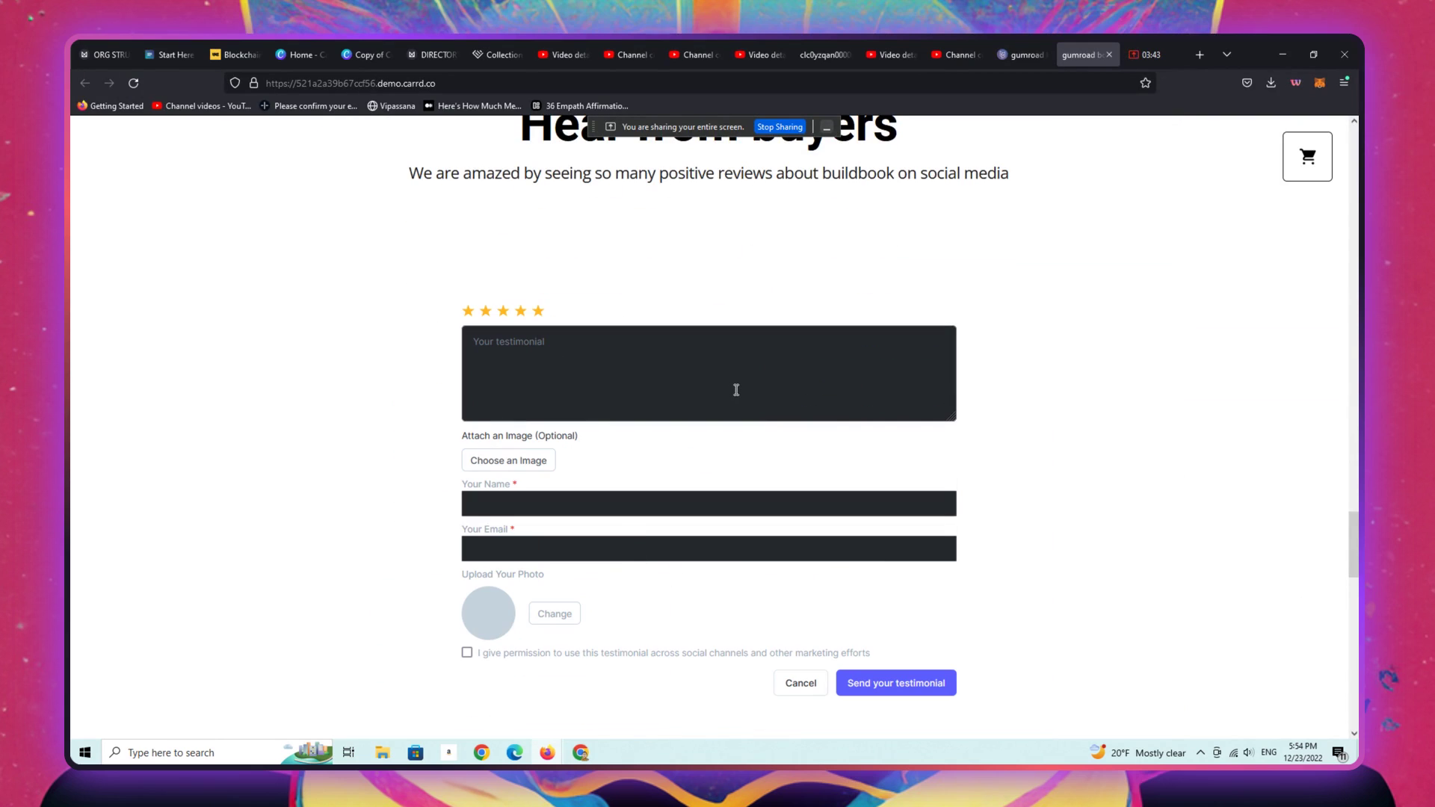
text(i lobr)
text(ved this boo)
text(k! so awesome)
text(- hig)
text(hly recommended!)
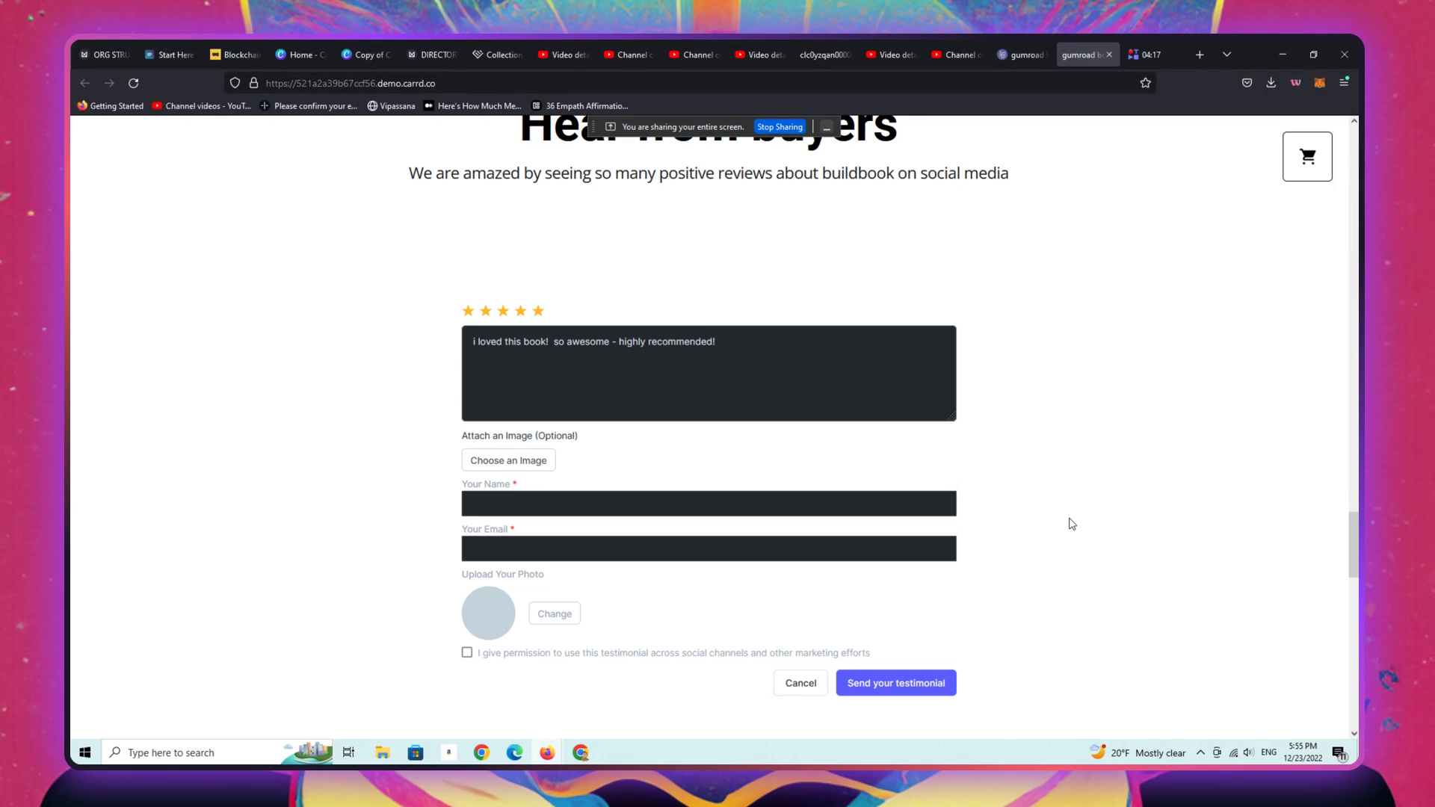
scroll(1349, 539, down, 10)
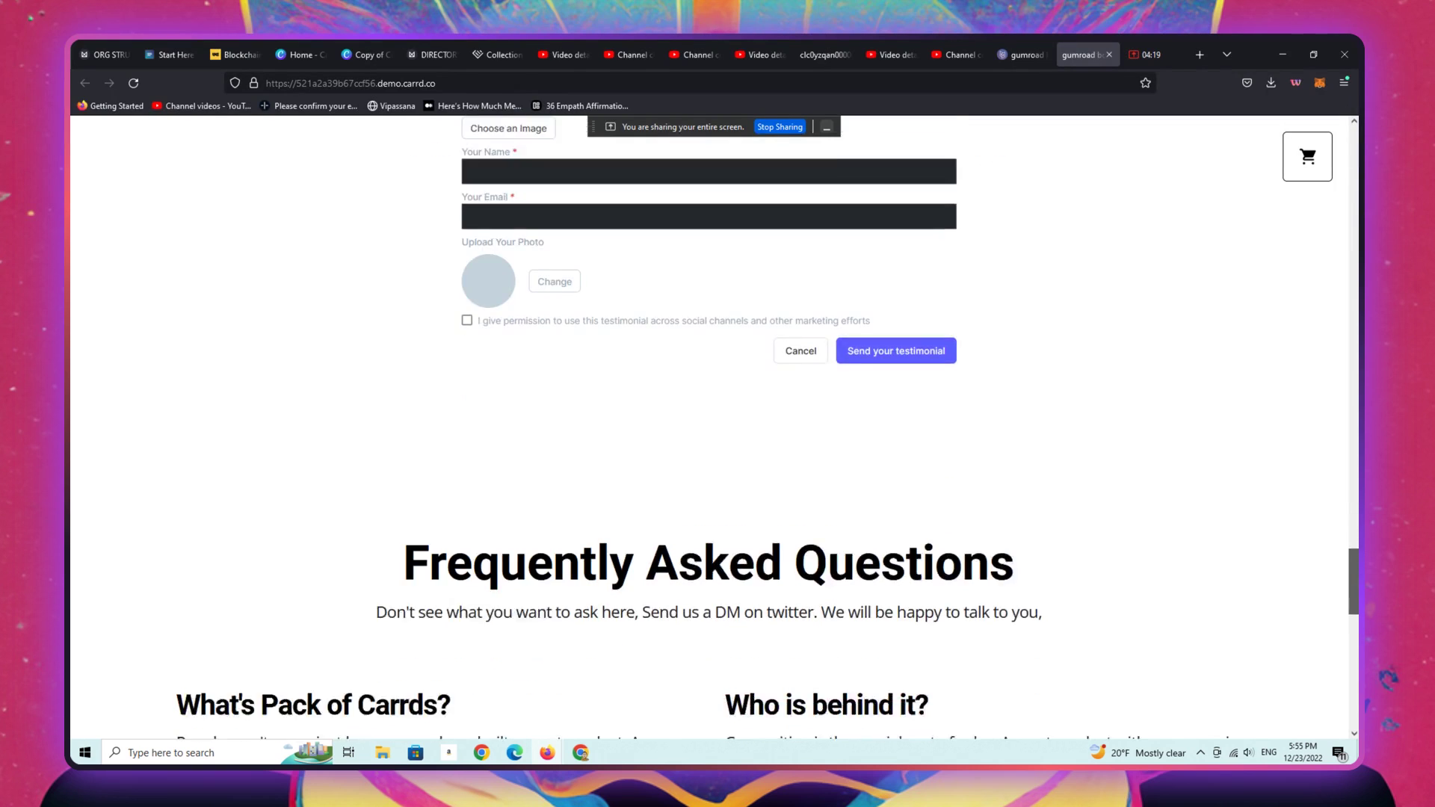
scroll(713, 426, down, 3)
scroll(714, 426, up, 10)
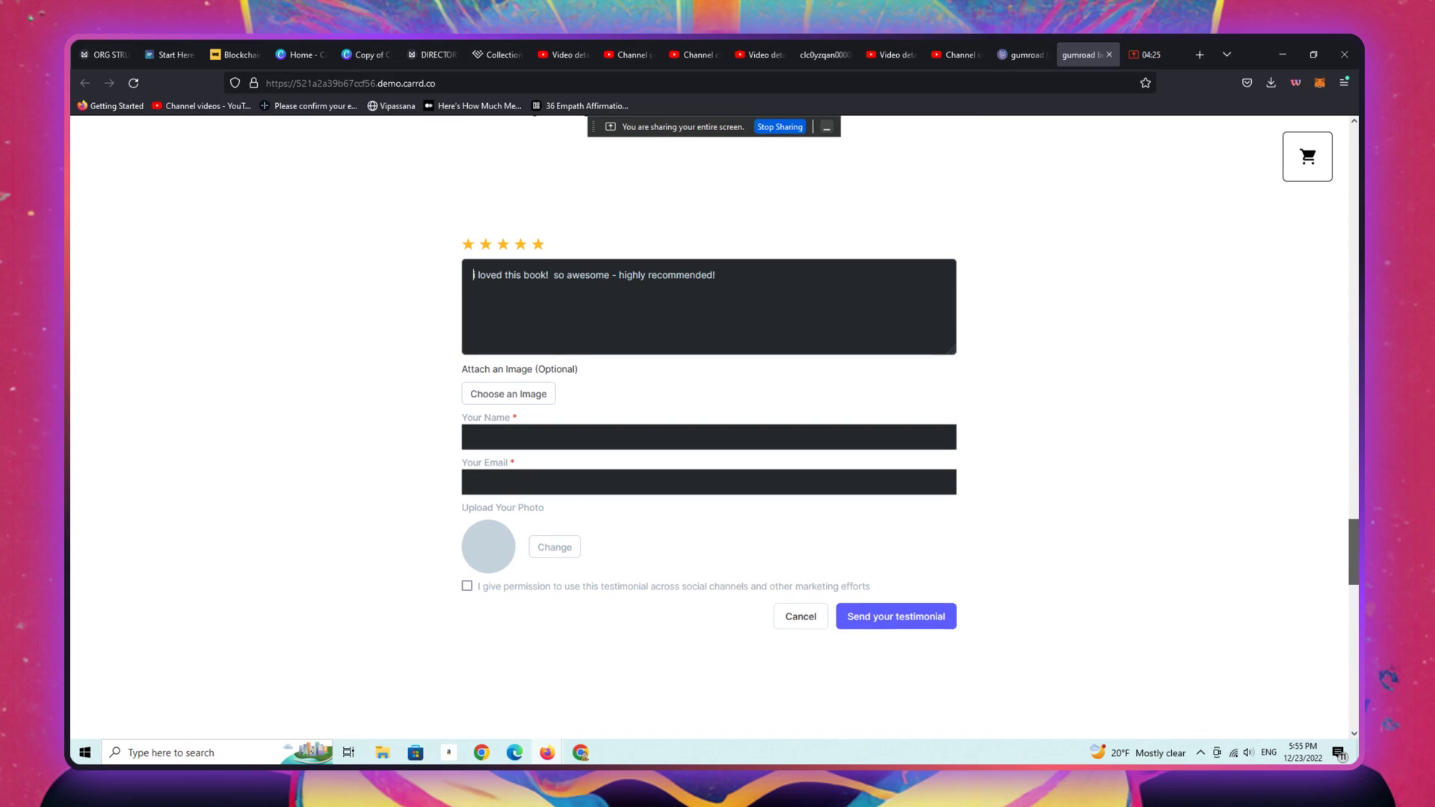
scroll(1354, 491, up, 5)
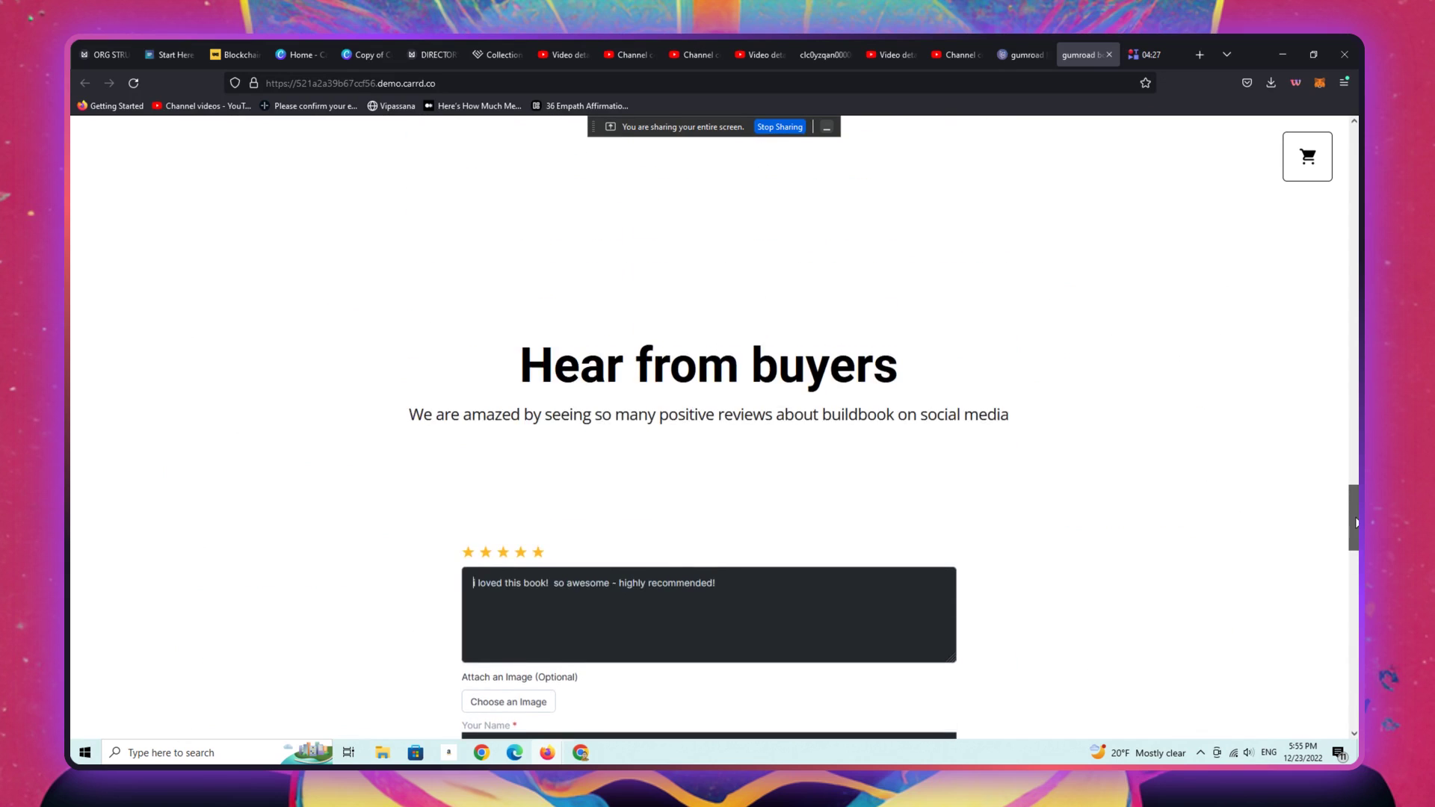
drag(1354, 491, 1293, 166)
scroll(1293, 166, down, 3)
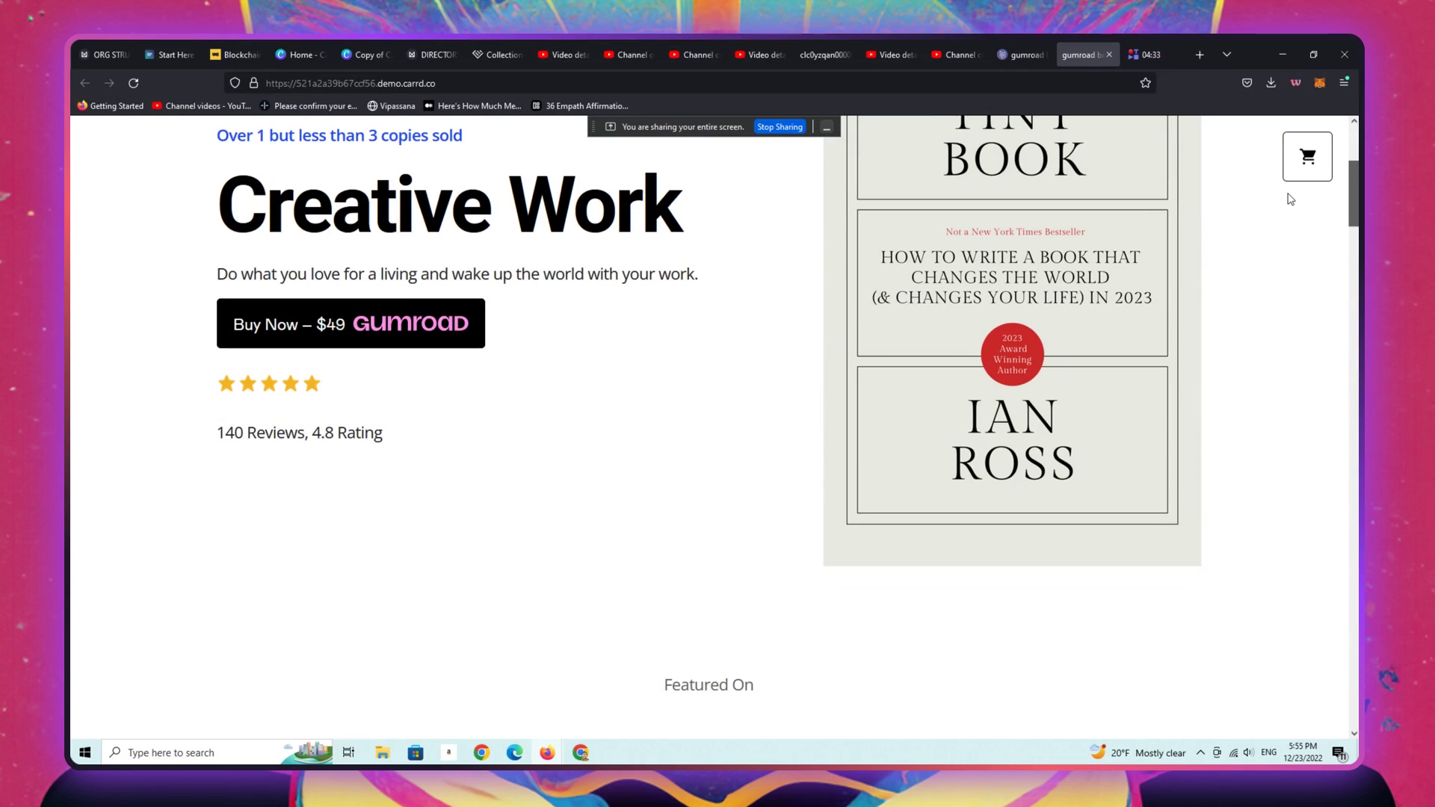
scroll(1290, 199, up, 3)
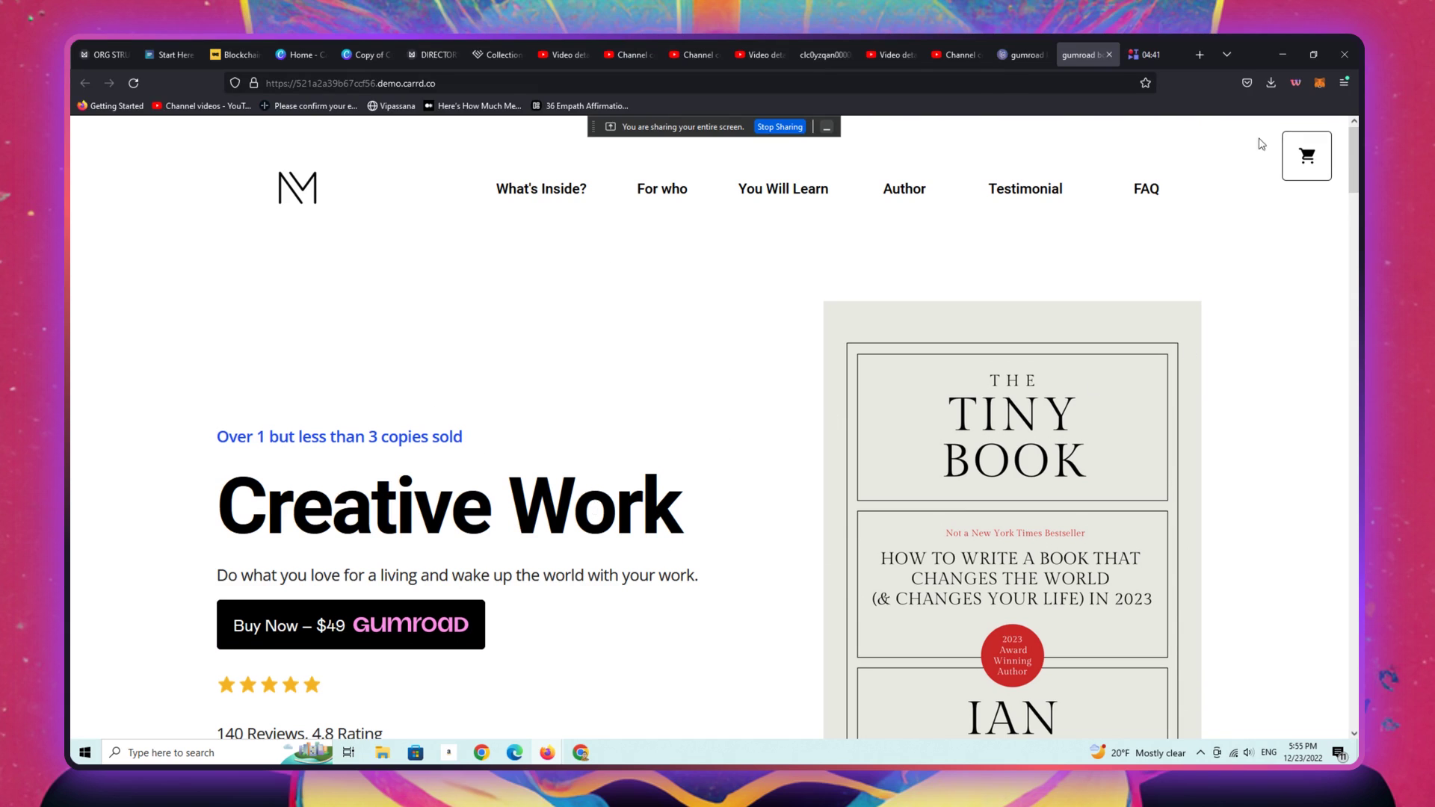
- Rename the review embed's label to 'Review Submissions using Testimonial Widget'
click(1022, 57)
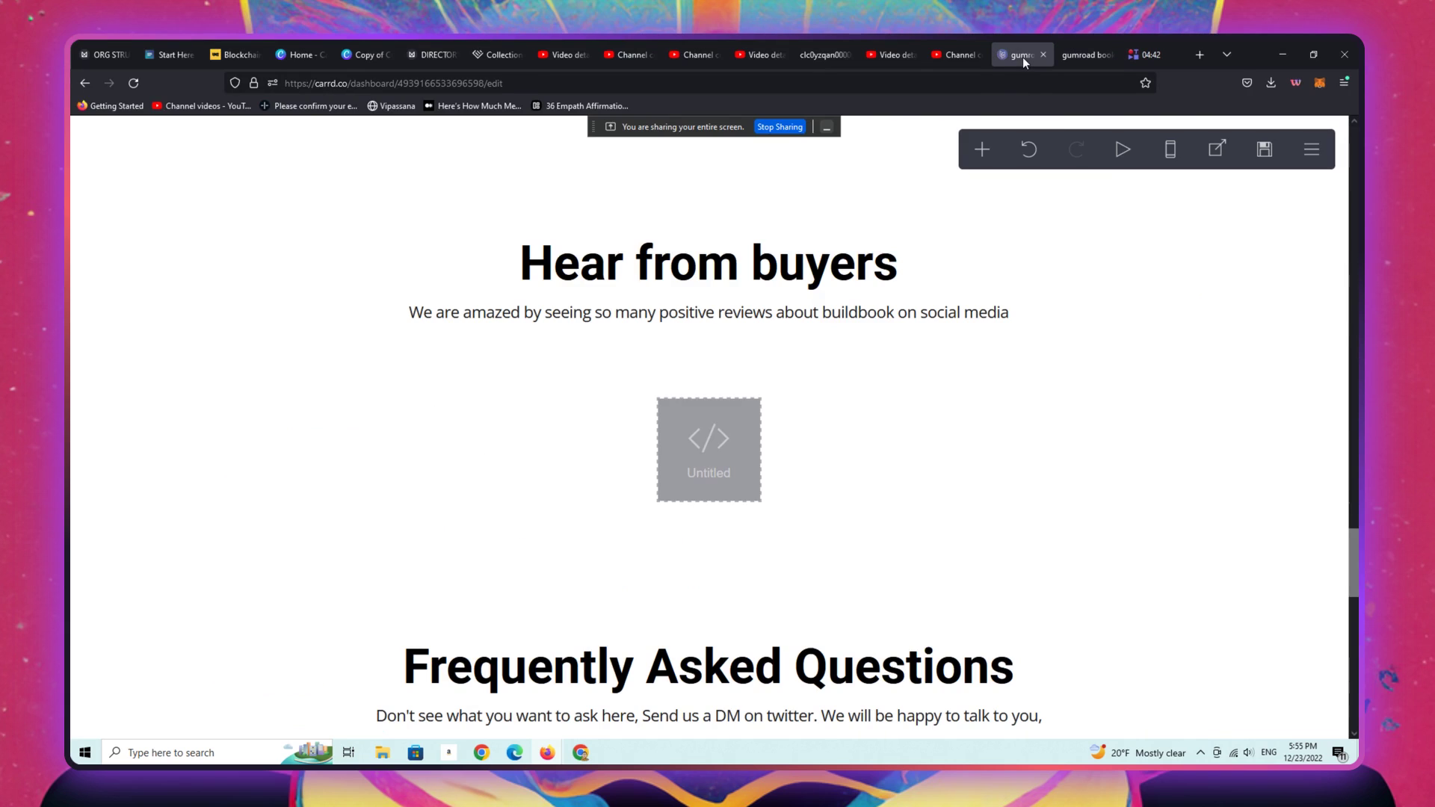
click(729, 459)
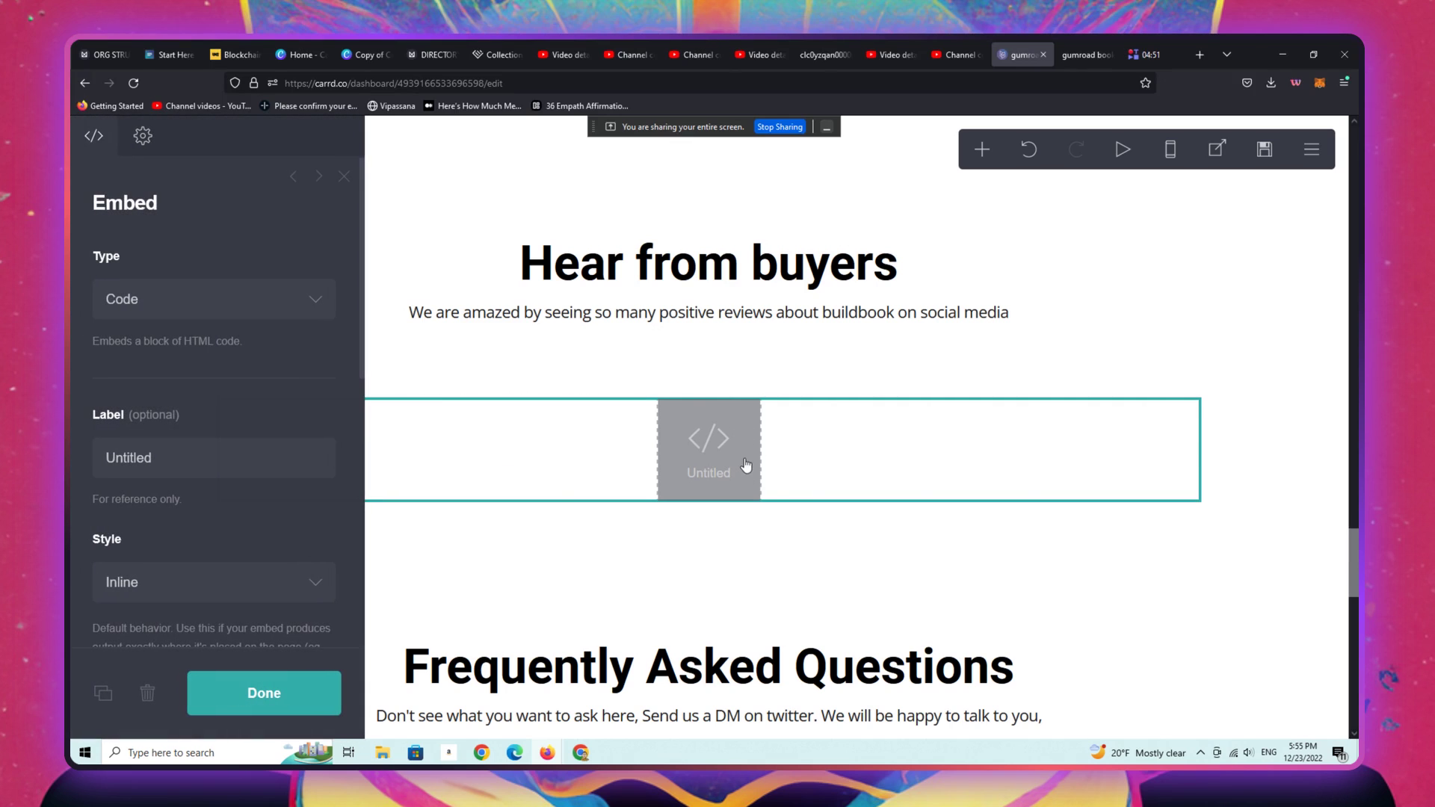
click(196, 457)
drag(196, 458, 98, 452)
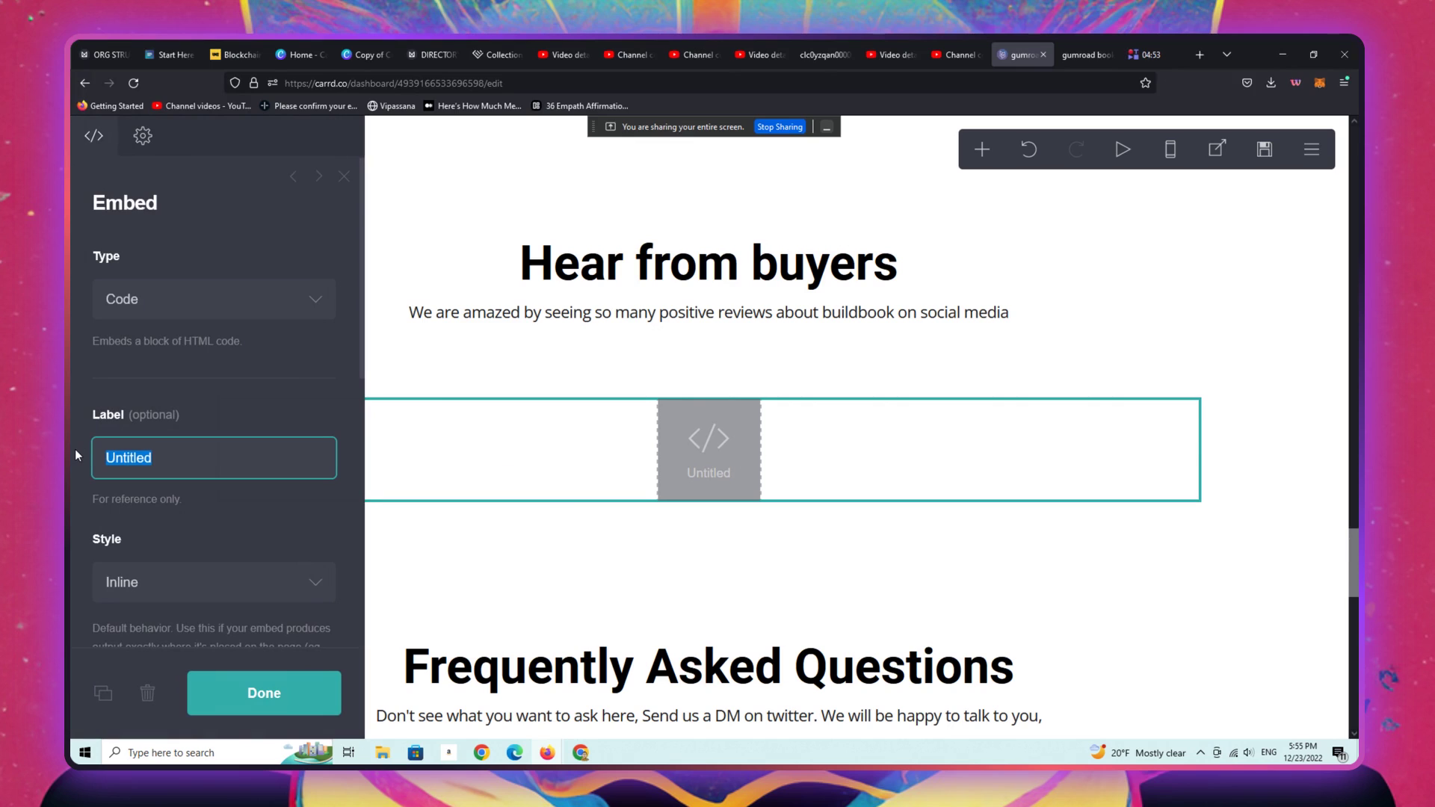
text(Tri)
key(BackSpace)
key(BackSpace)
key(BackSpace)
text(Review Syu)
key(BackSpace)
key(BackSpace)
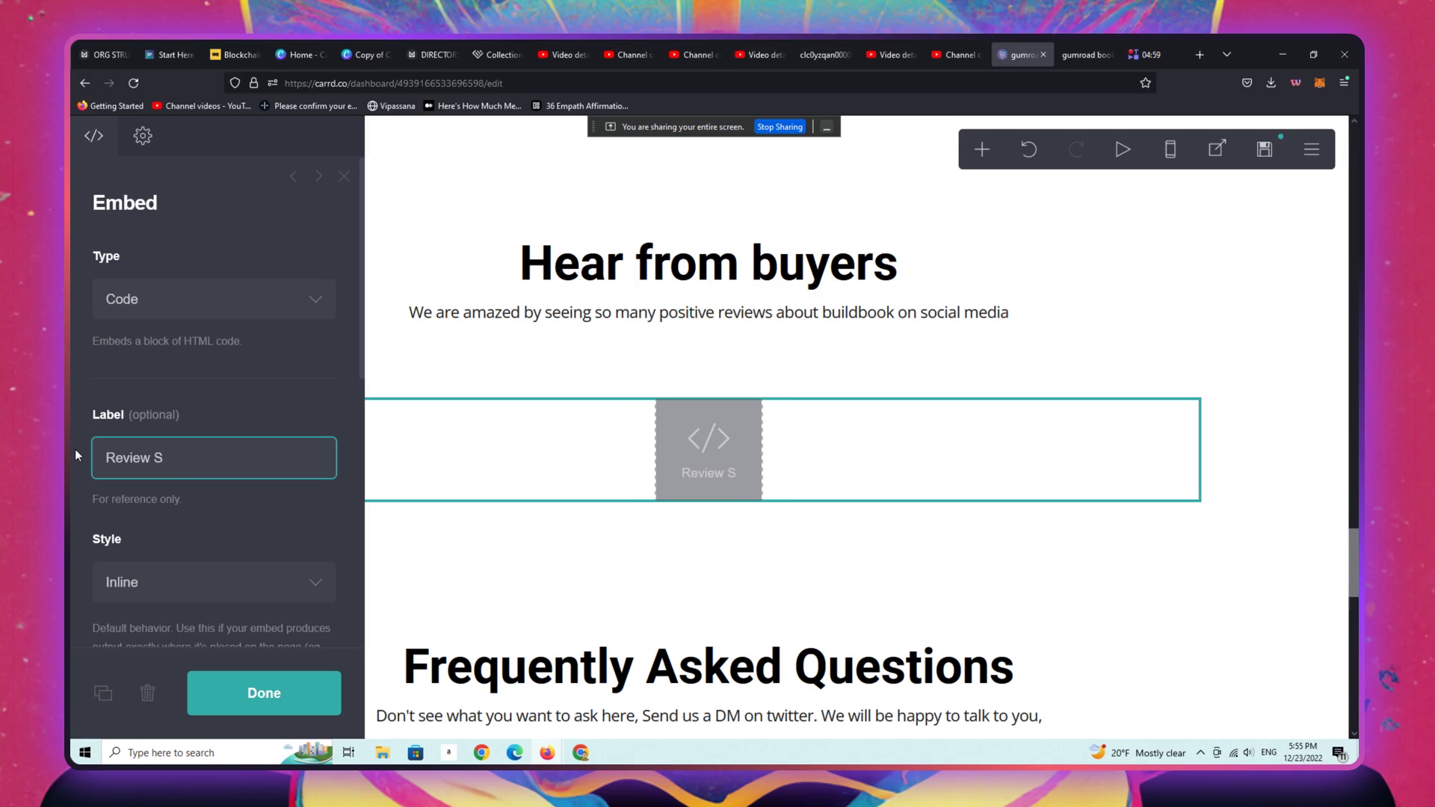
text(ub)
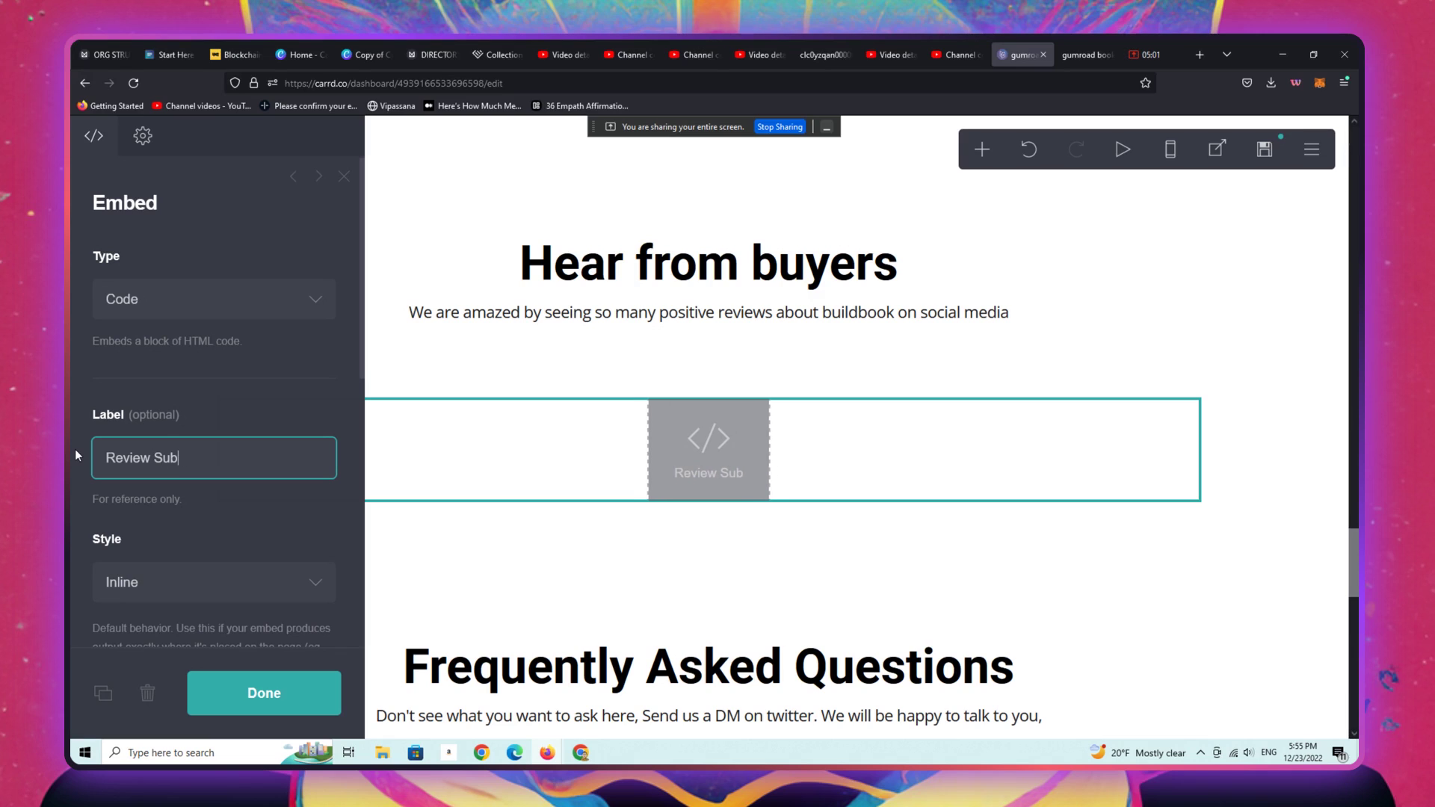
text(missions using Tes)
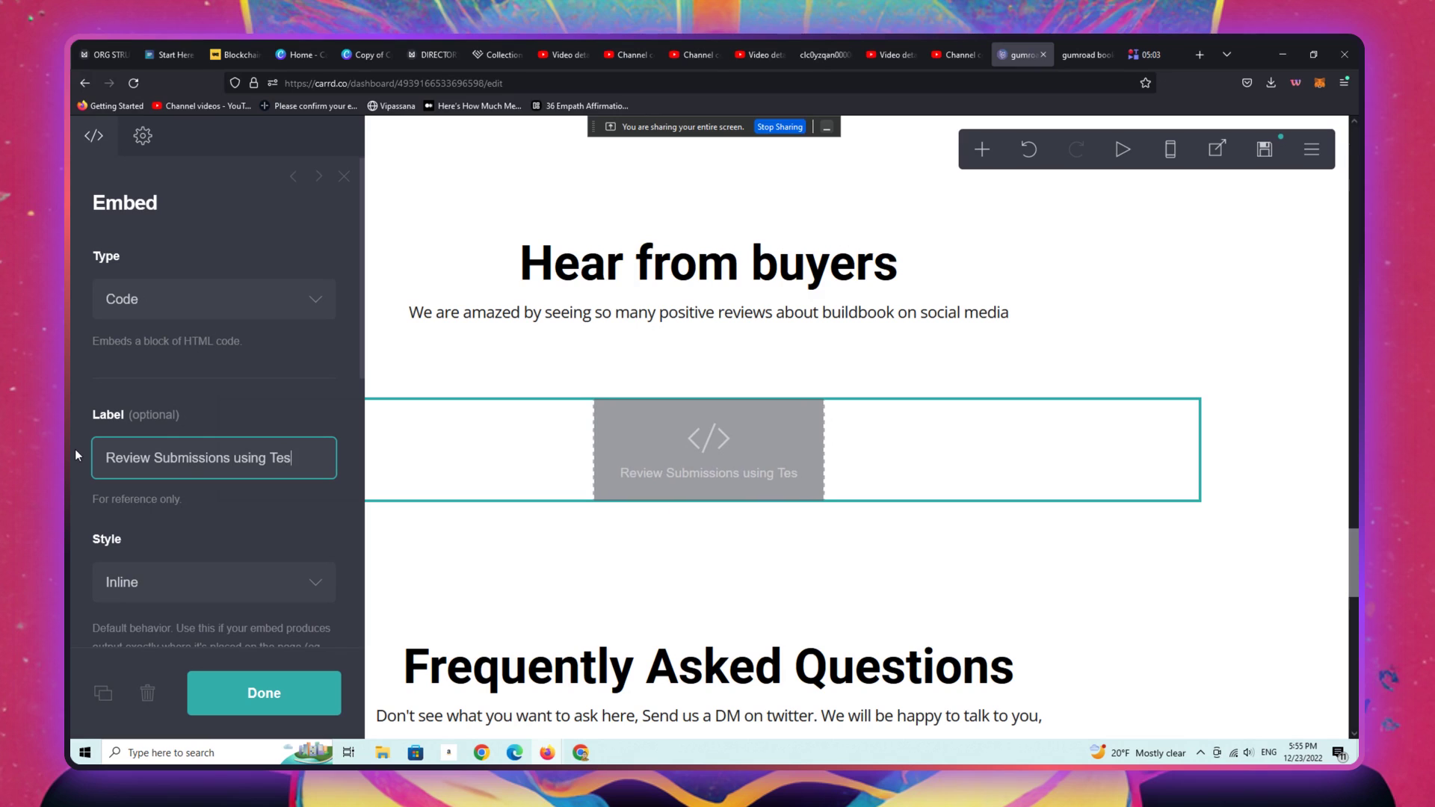
text(timonial W)
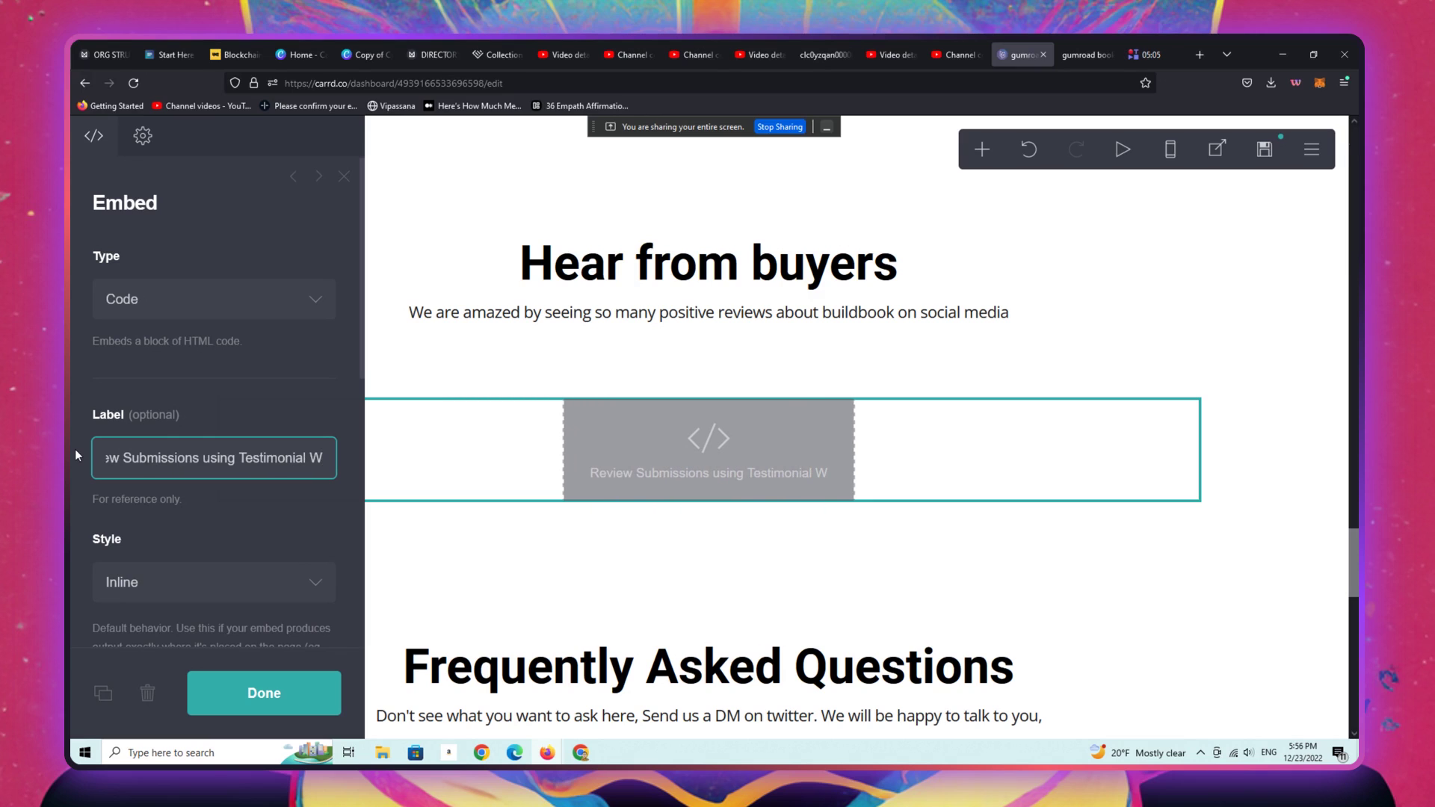
text(idget)
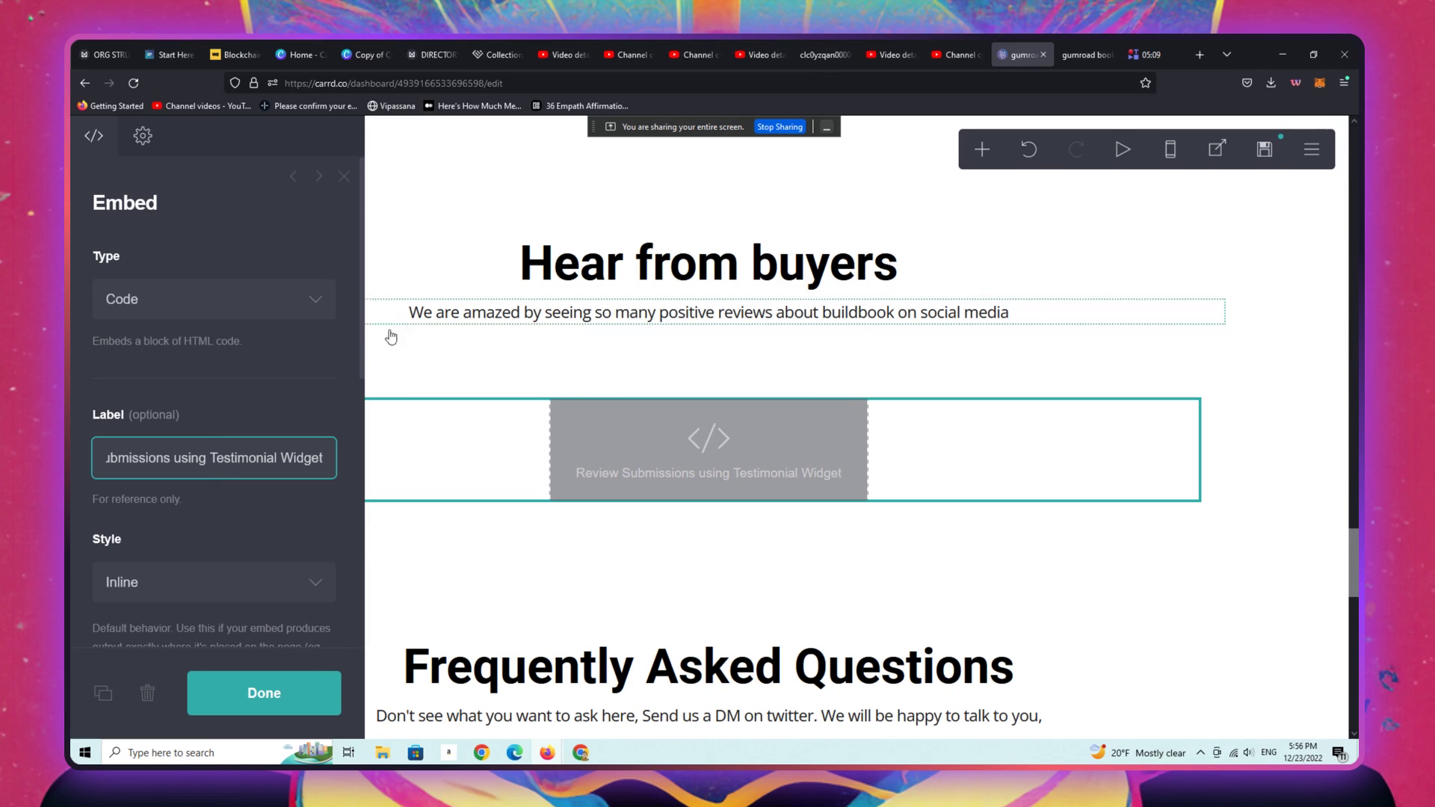
- Check the pasted Testimonial code in the Code field and close the embed settings
drag(361, 358, 365, 412)
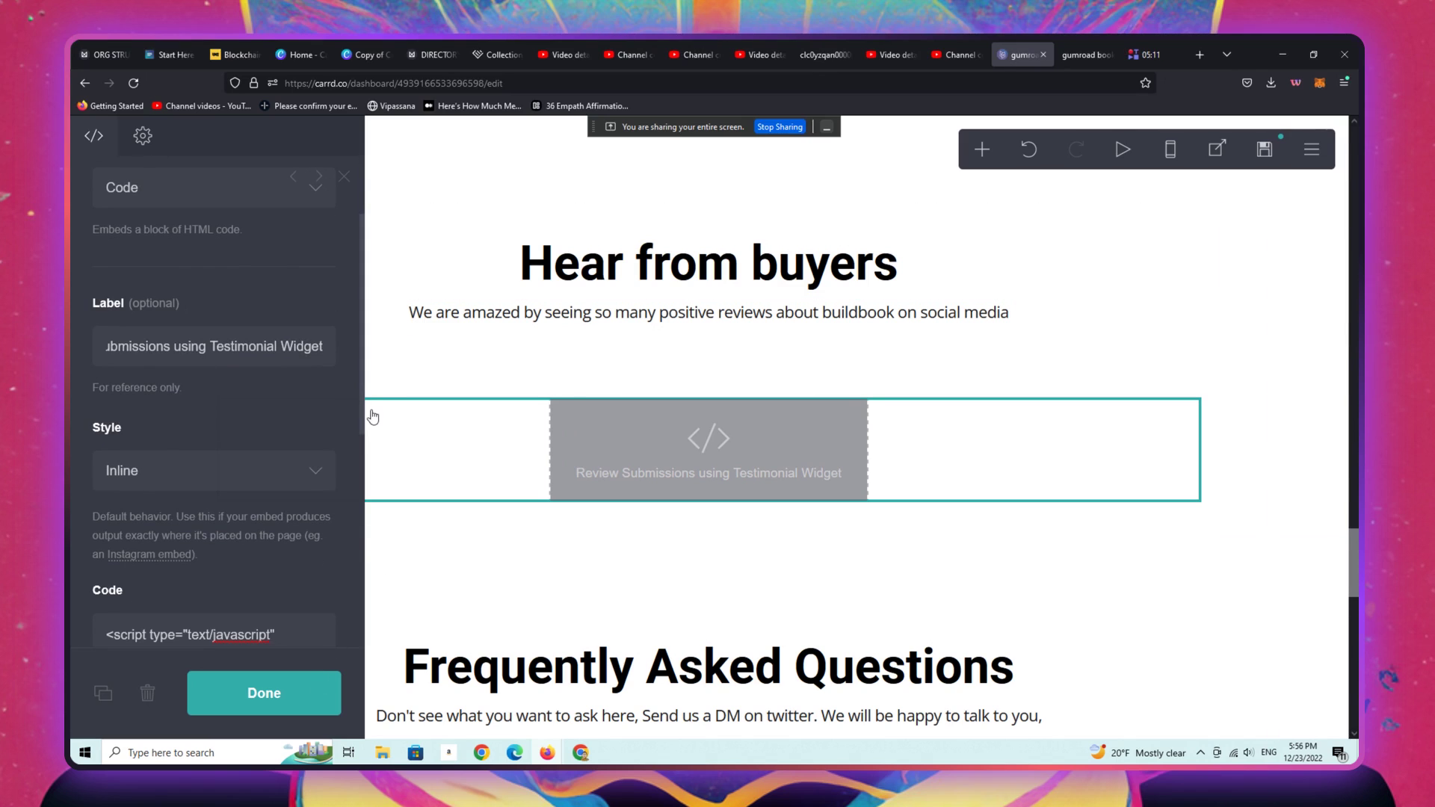
scroll(359, 464, down, 5)
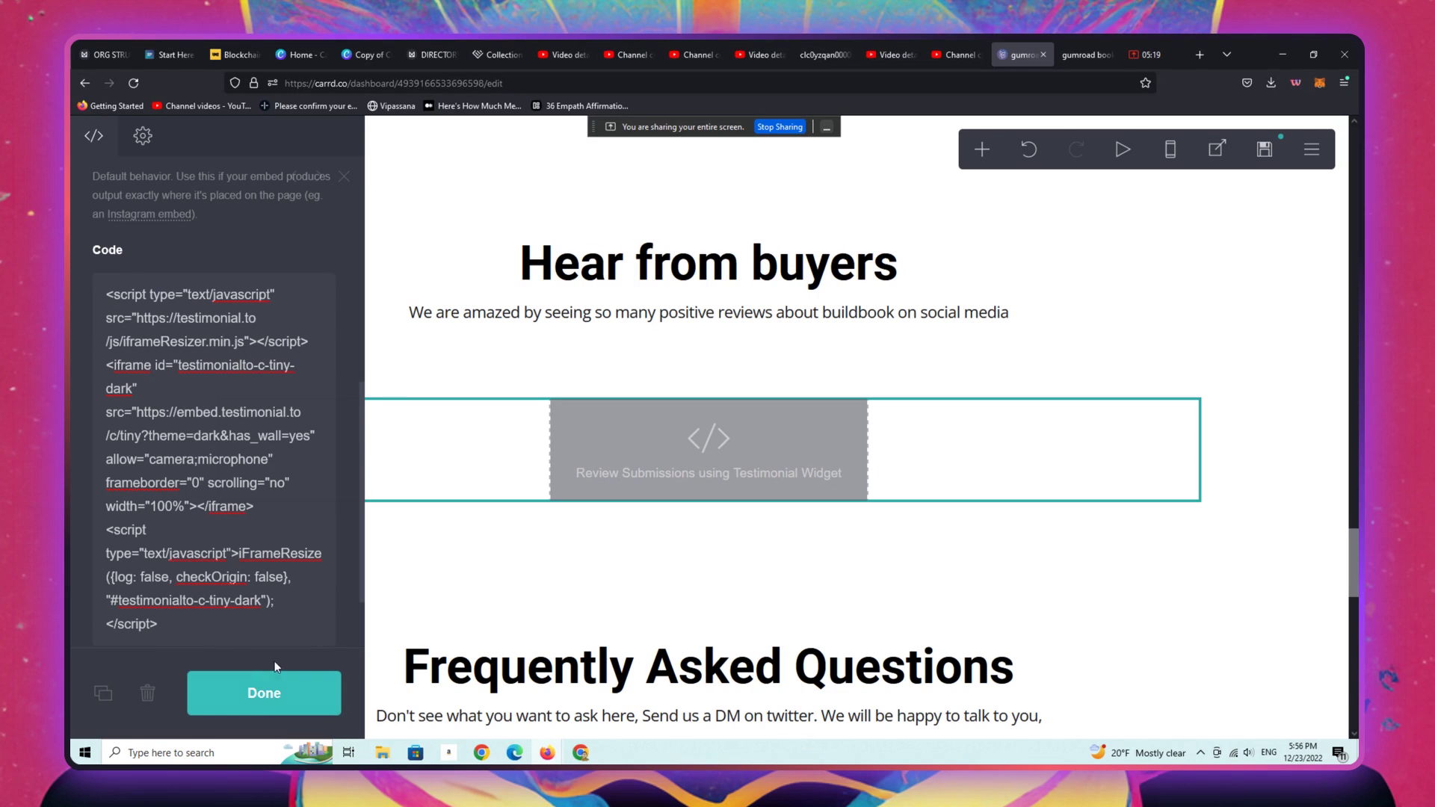
click(265, 702)
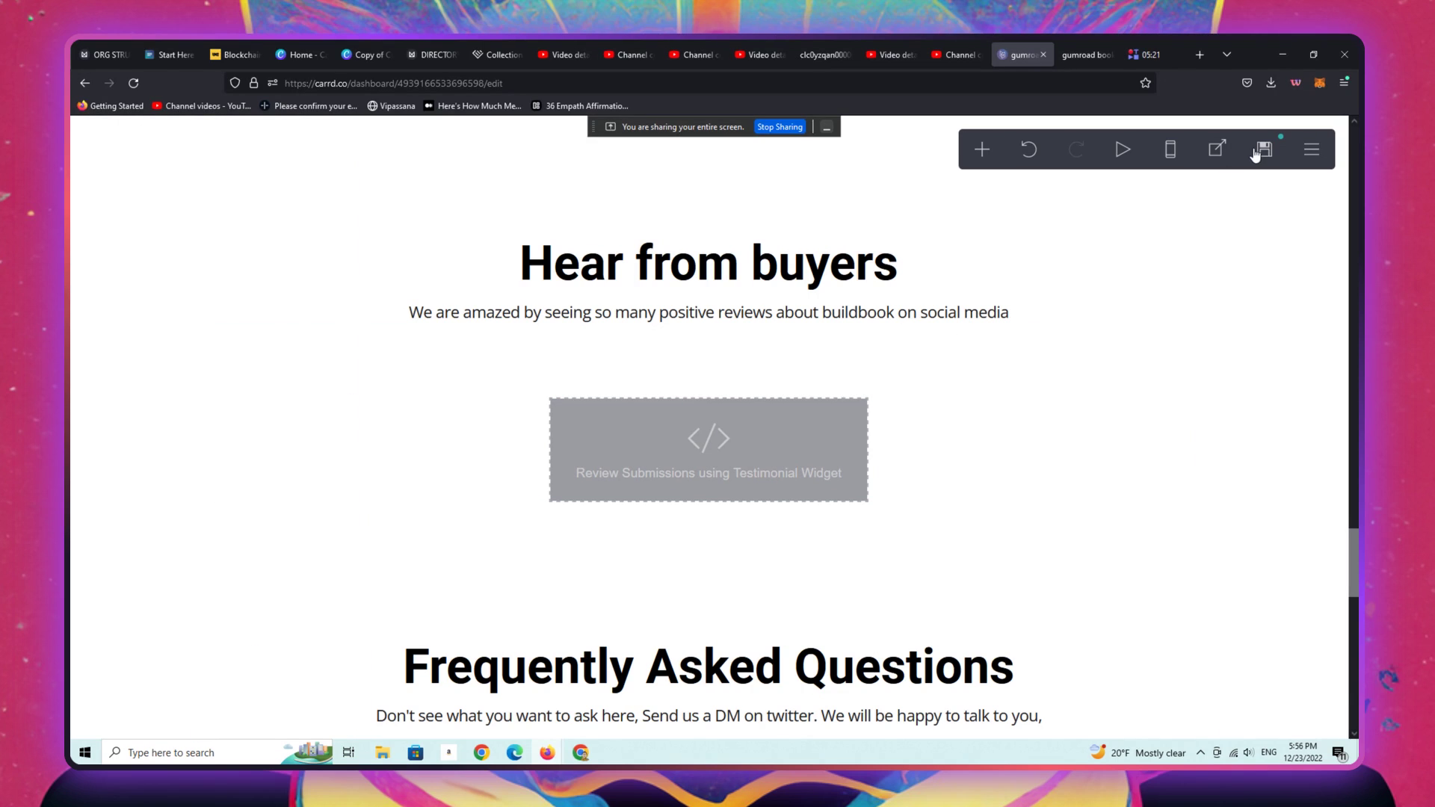
- Save the book site and publish it with Save Changes
click(1264, 149)
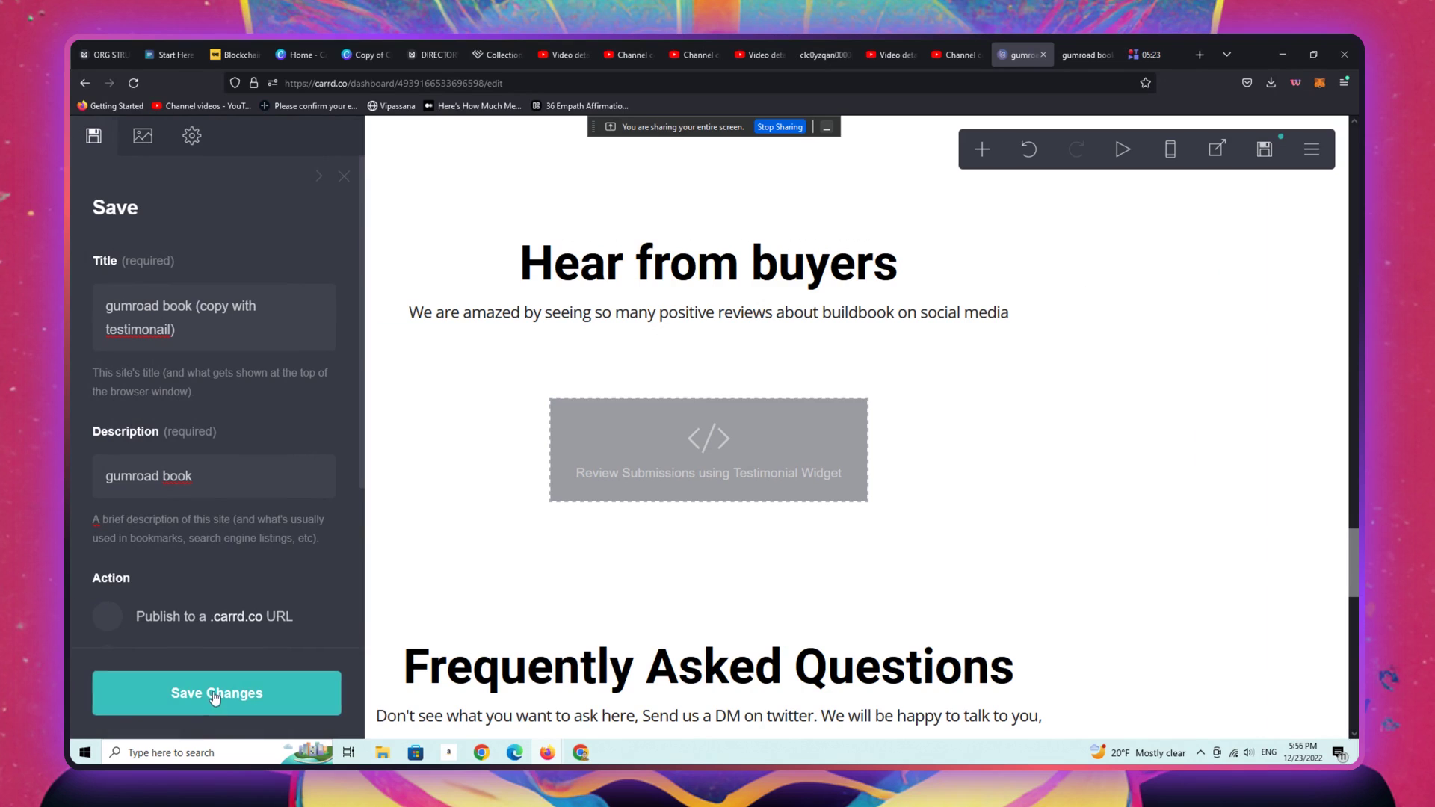
click(125, 697)
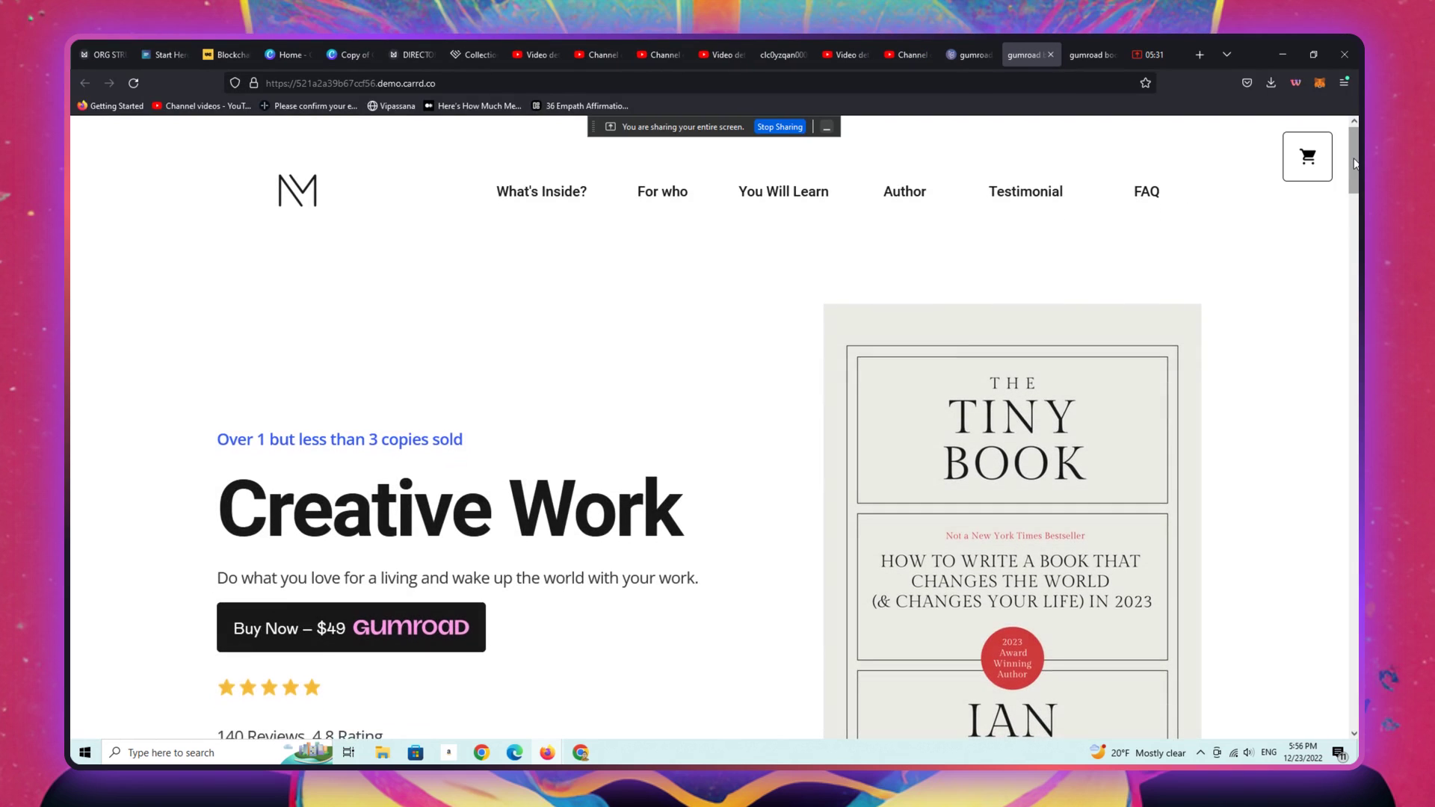
drag(1354, 163, 1313, 423)
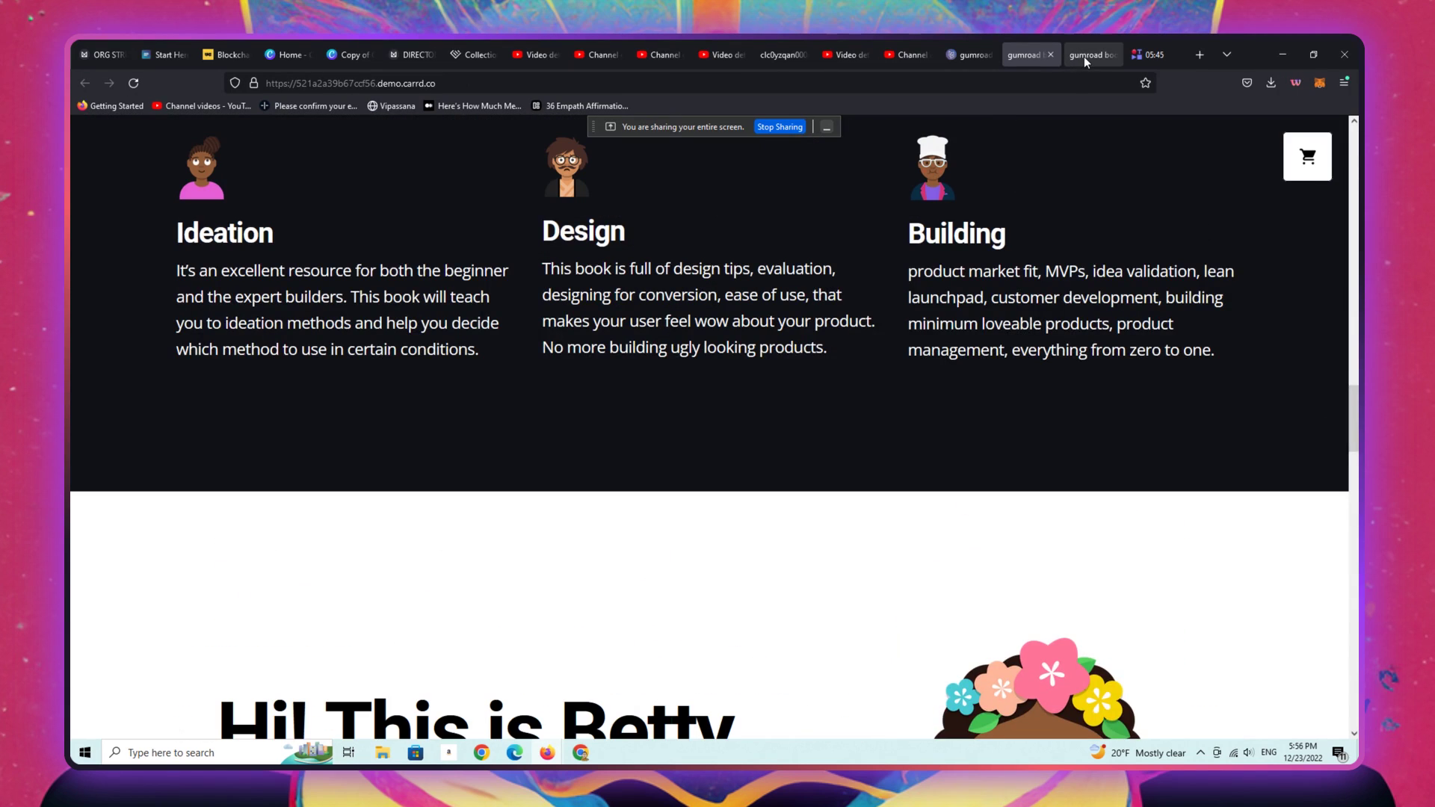
- Load the MindfulMarketplace Gumroad store from the address bar suggestions
click(1083, 56)
click(984, 70)
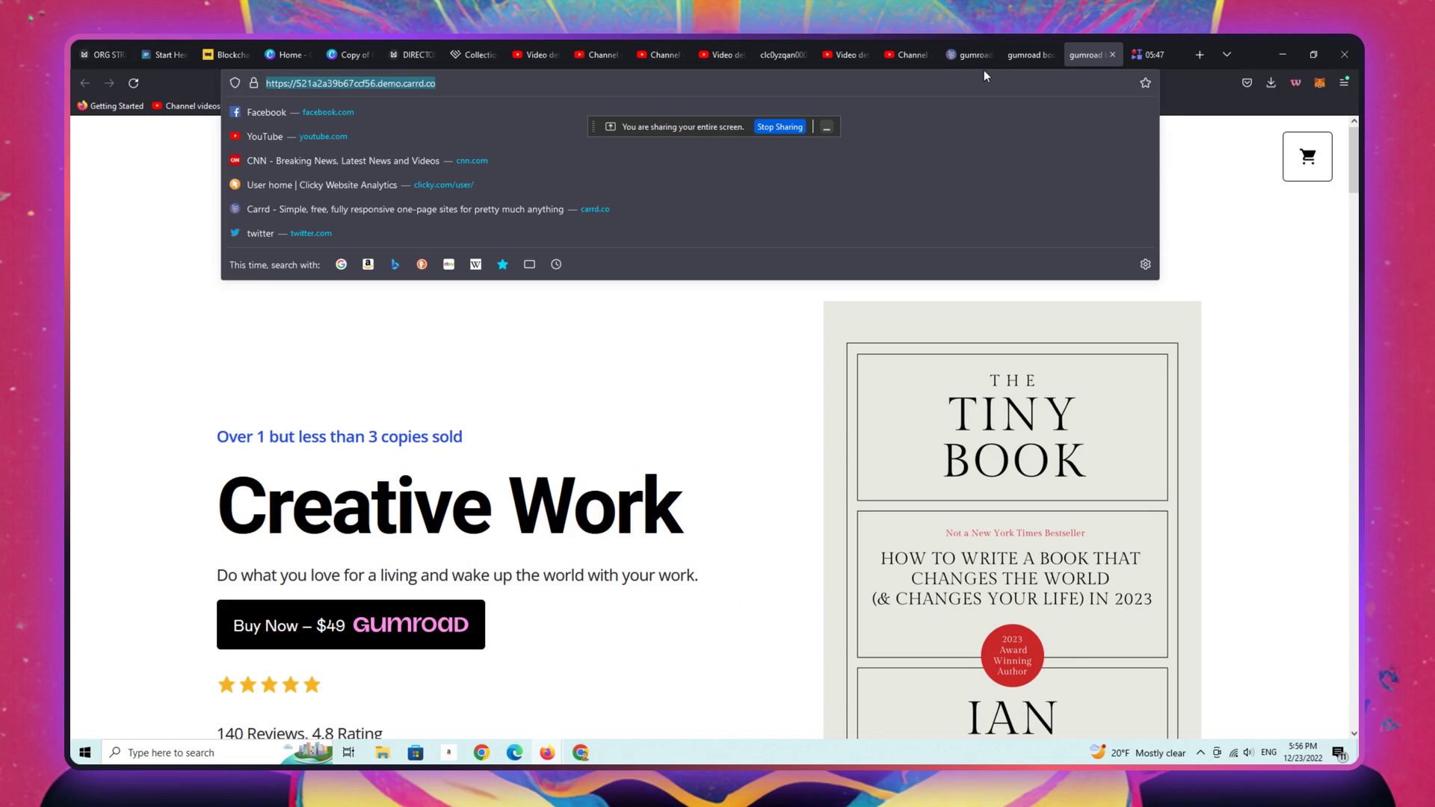
text(gumroad cover image size)
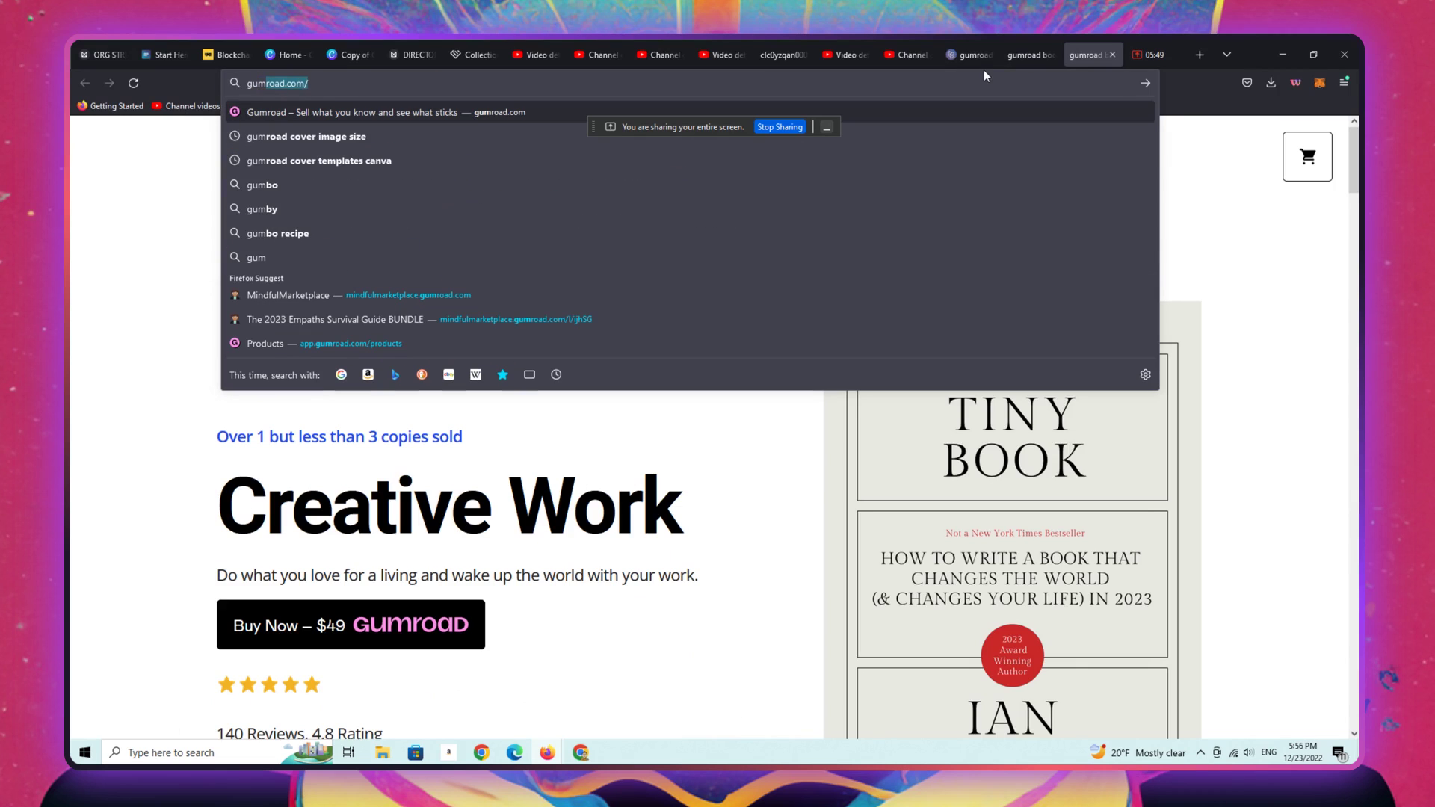
key(Down)
key(Down)
key(Down)
key(Down)
key(Down)
key(Down)
key(Return)
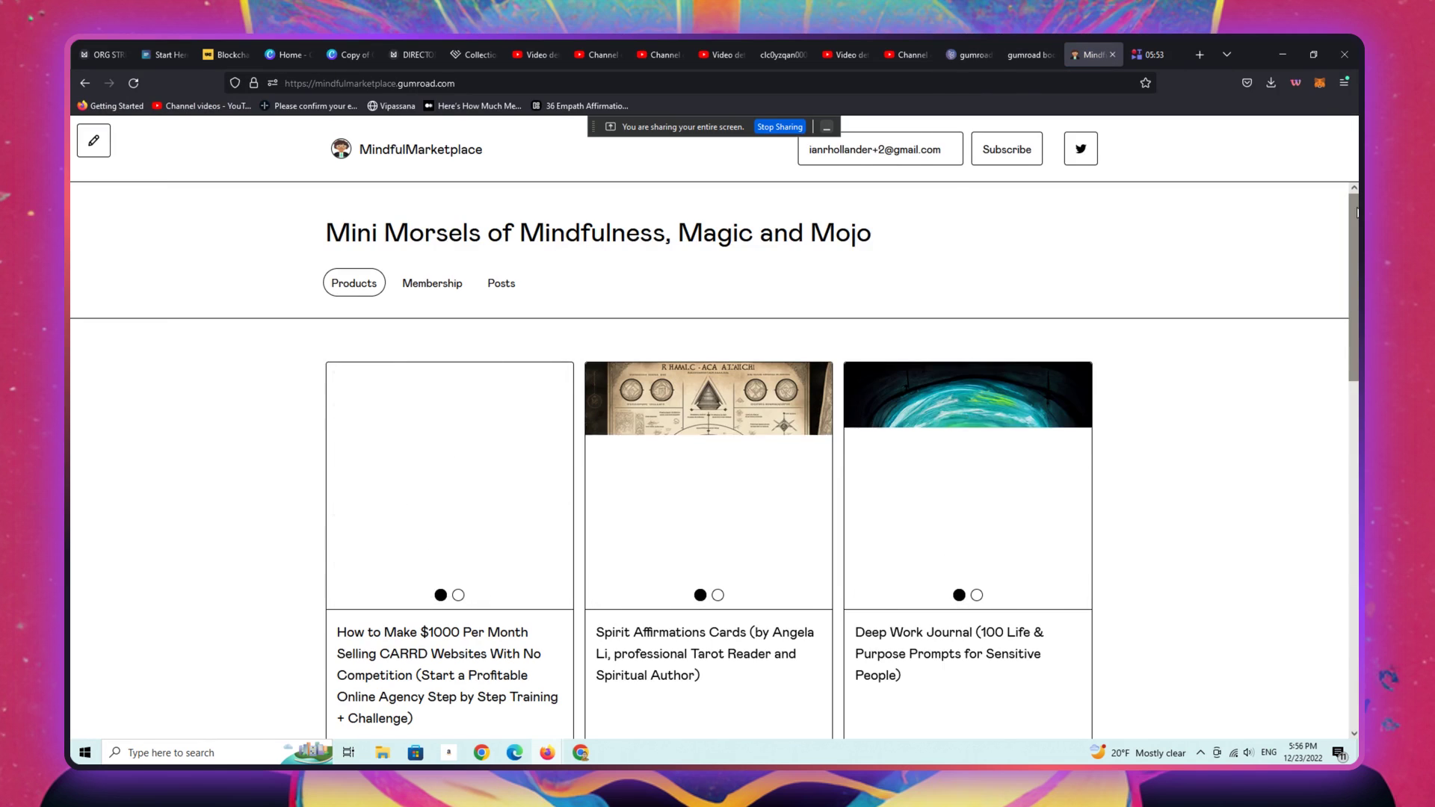
- Open the Recovery Affirmation Cards product page and look over its details
scroll(1337, 374, down, 8)
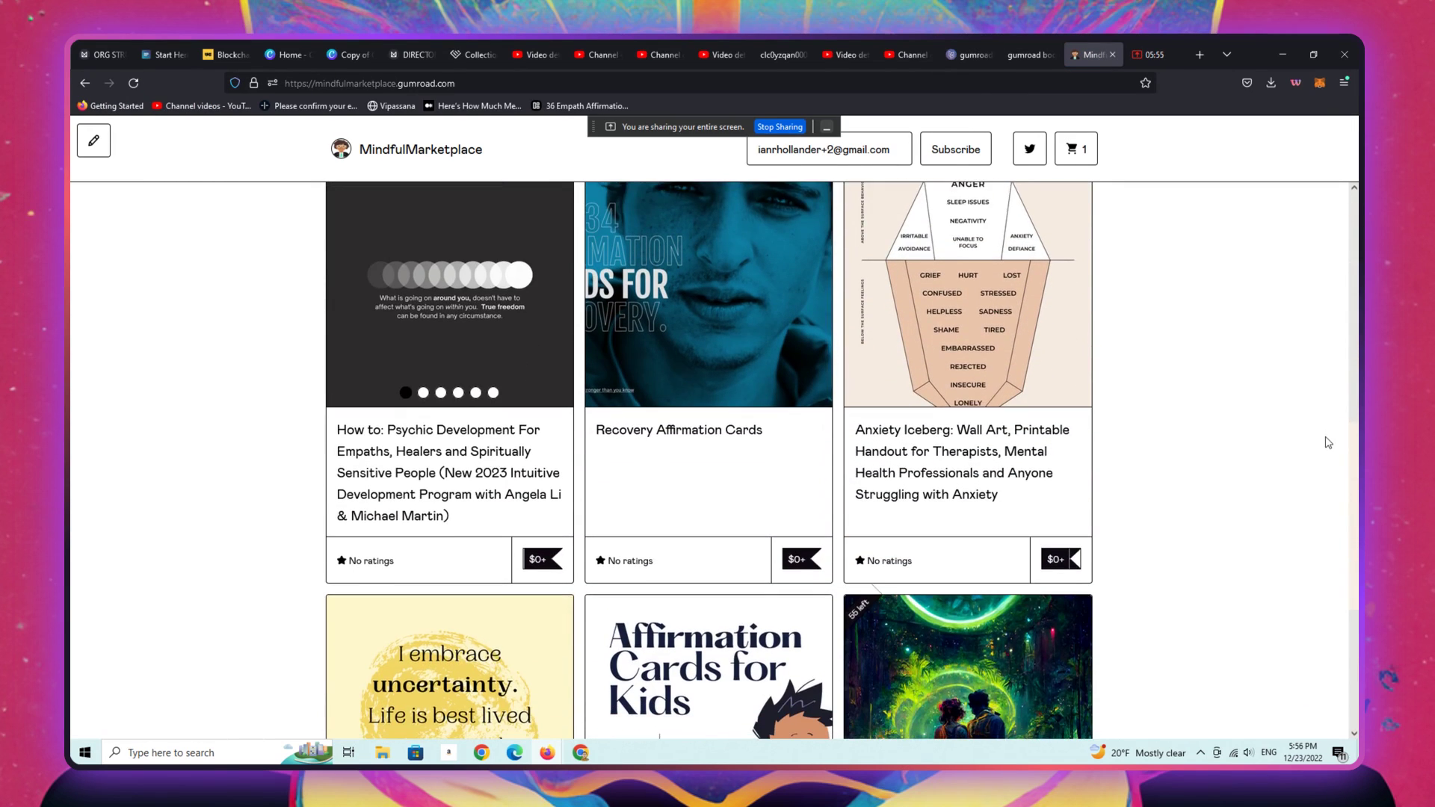
click(722, 394)
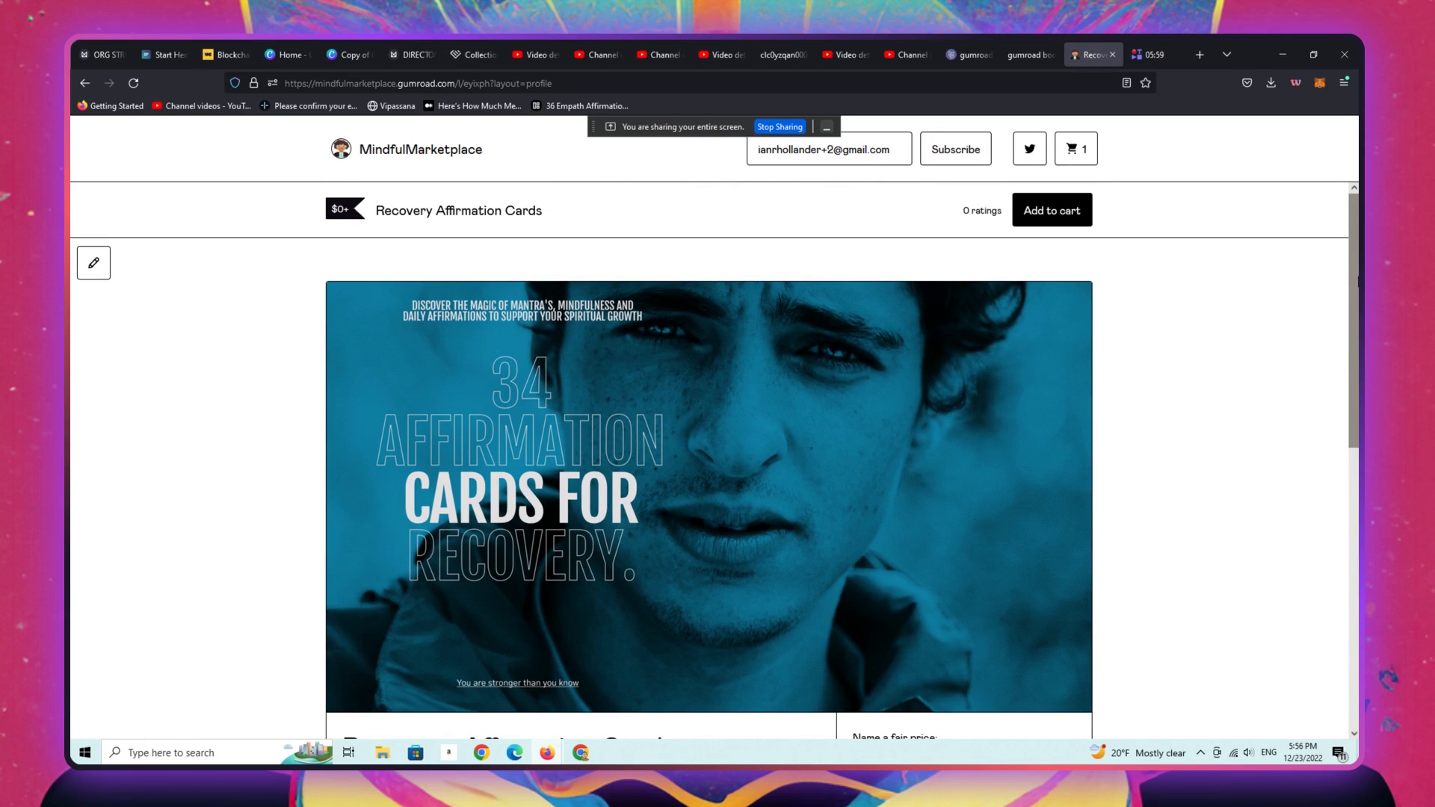
scroll(1351, 263, down, 9)
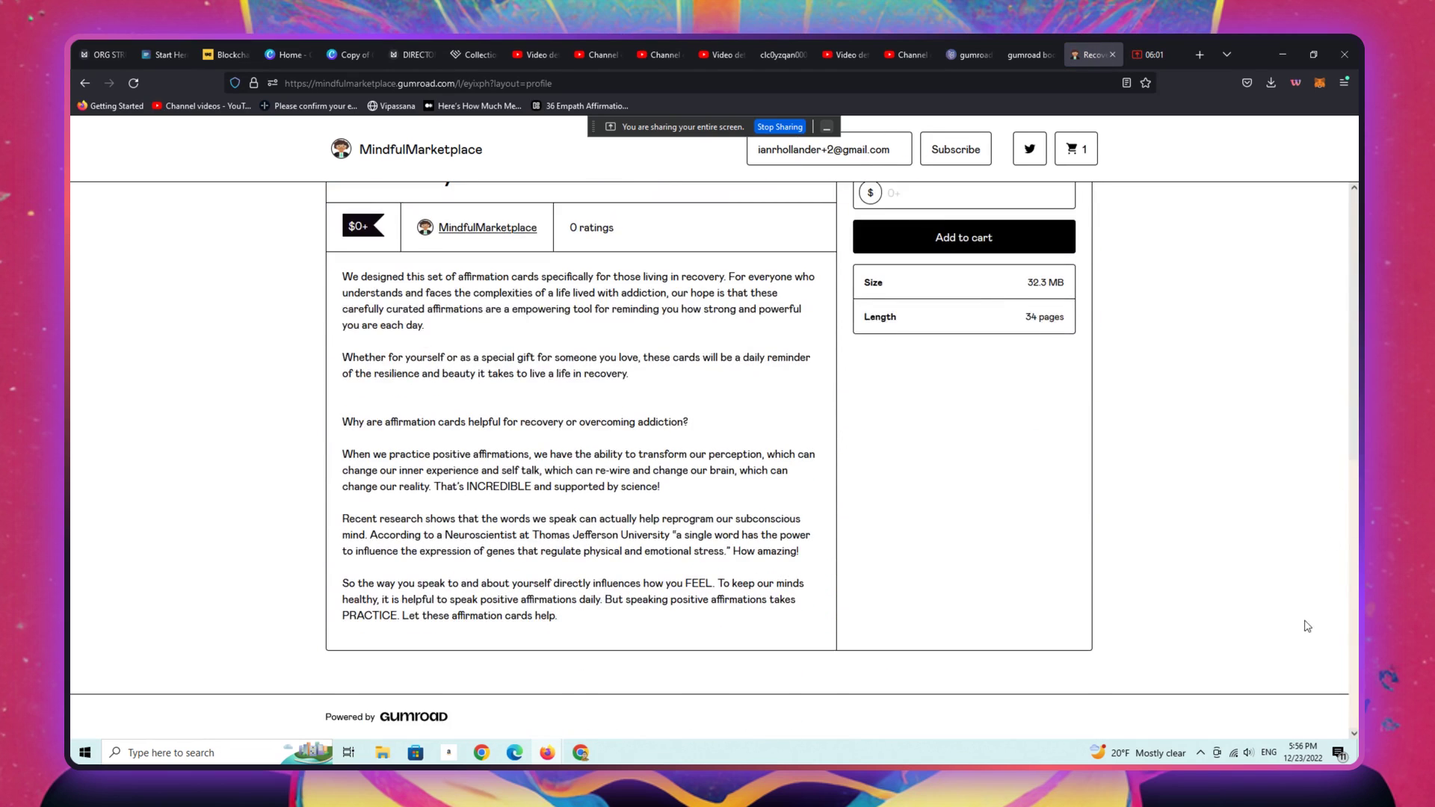
scroll(1304, 448, up, 7)
scroll(1286, 299, down, 5)
scroll(1274, 352, up, 5)
scroll(1259, 506, down, 8)
scroll(1334, 448, up, 9)
- Scroll the published demo page to the Testimonial widget under Hear from buyers
click(1031, 69)
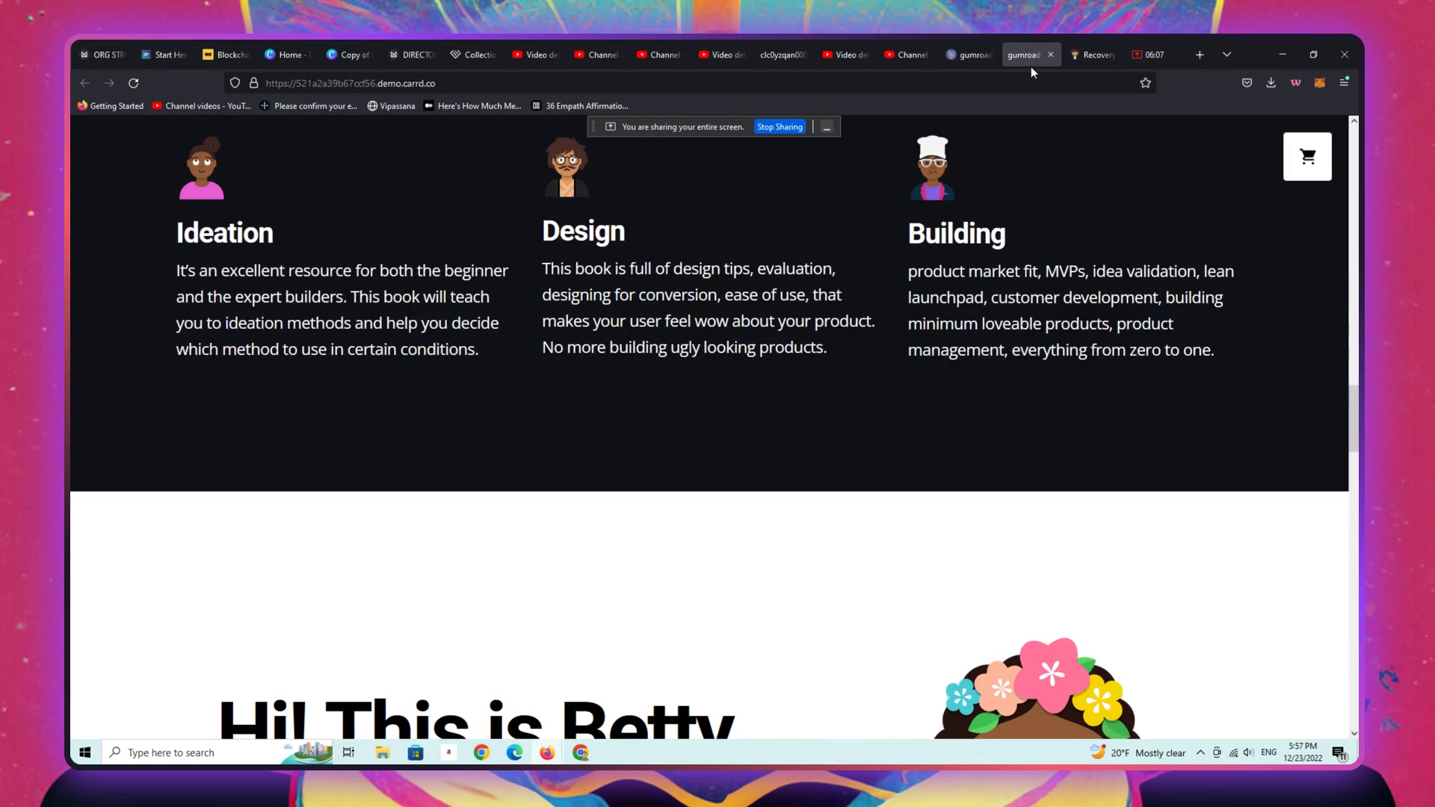
drag(1357, 432, 1339, 555)
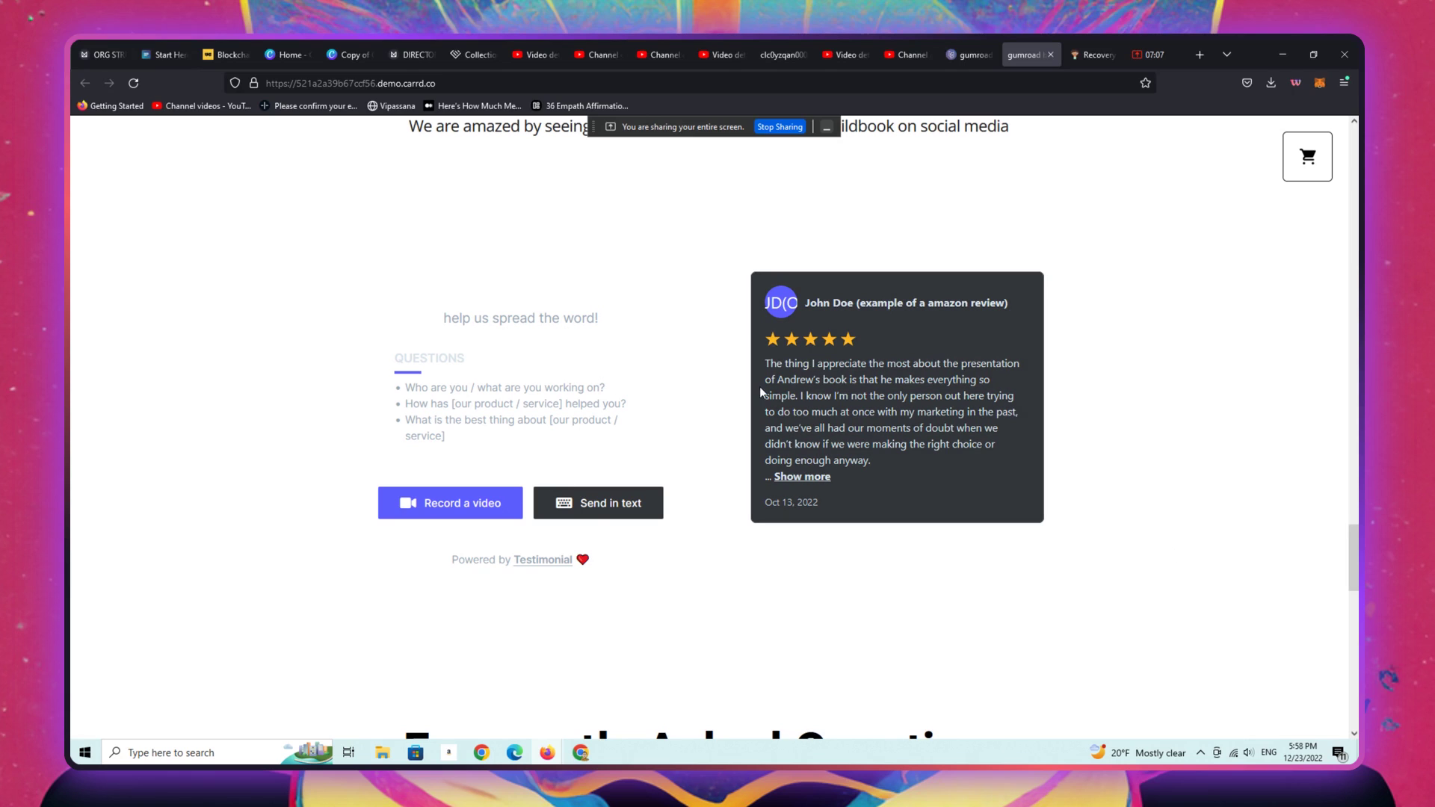
click(985, 56)
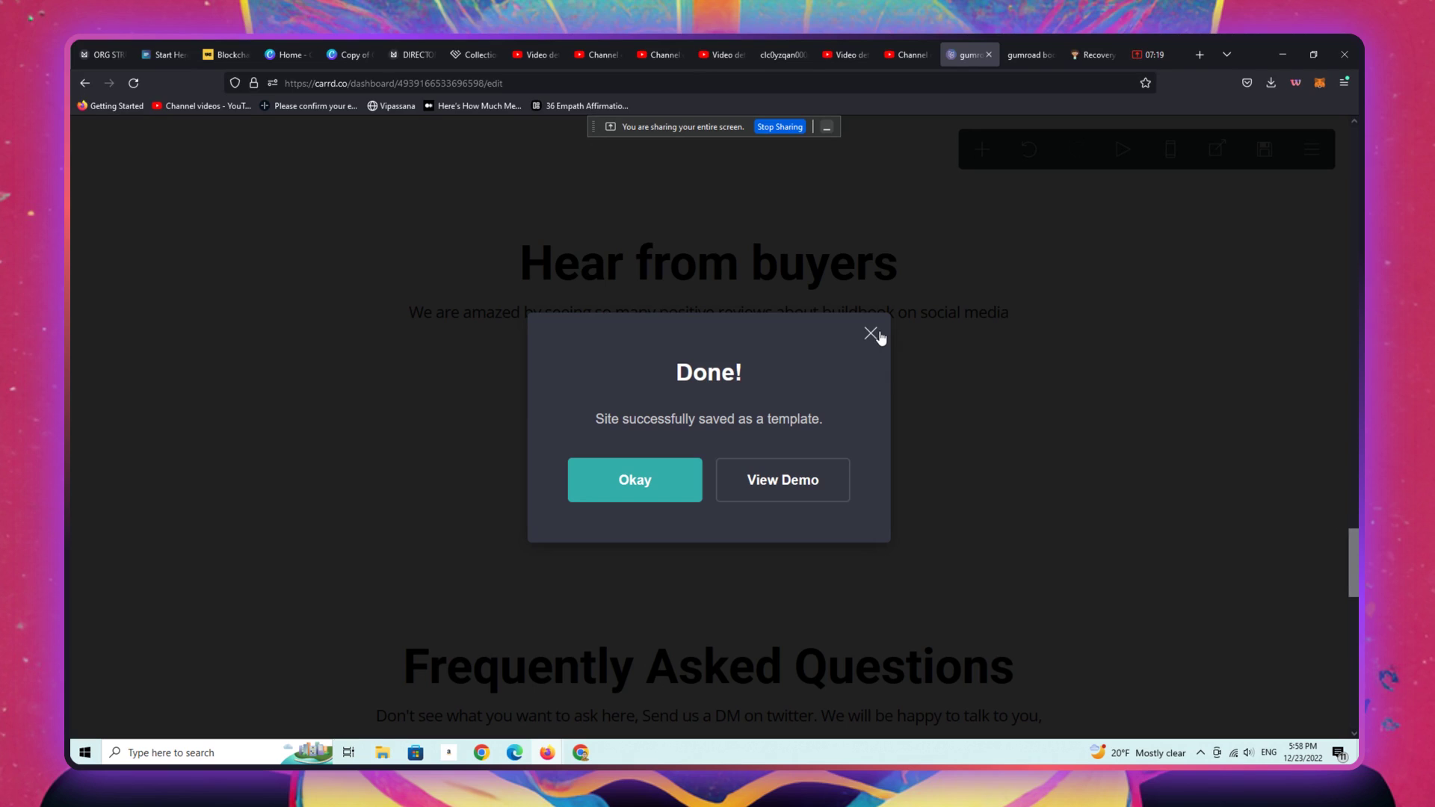
click(1048, 57)
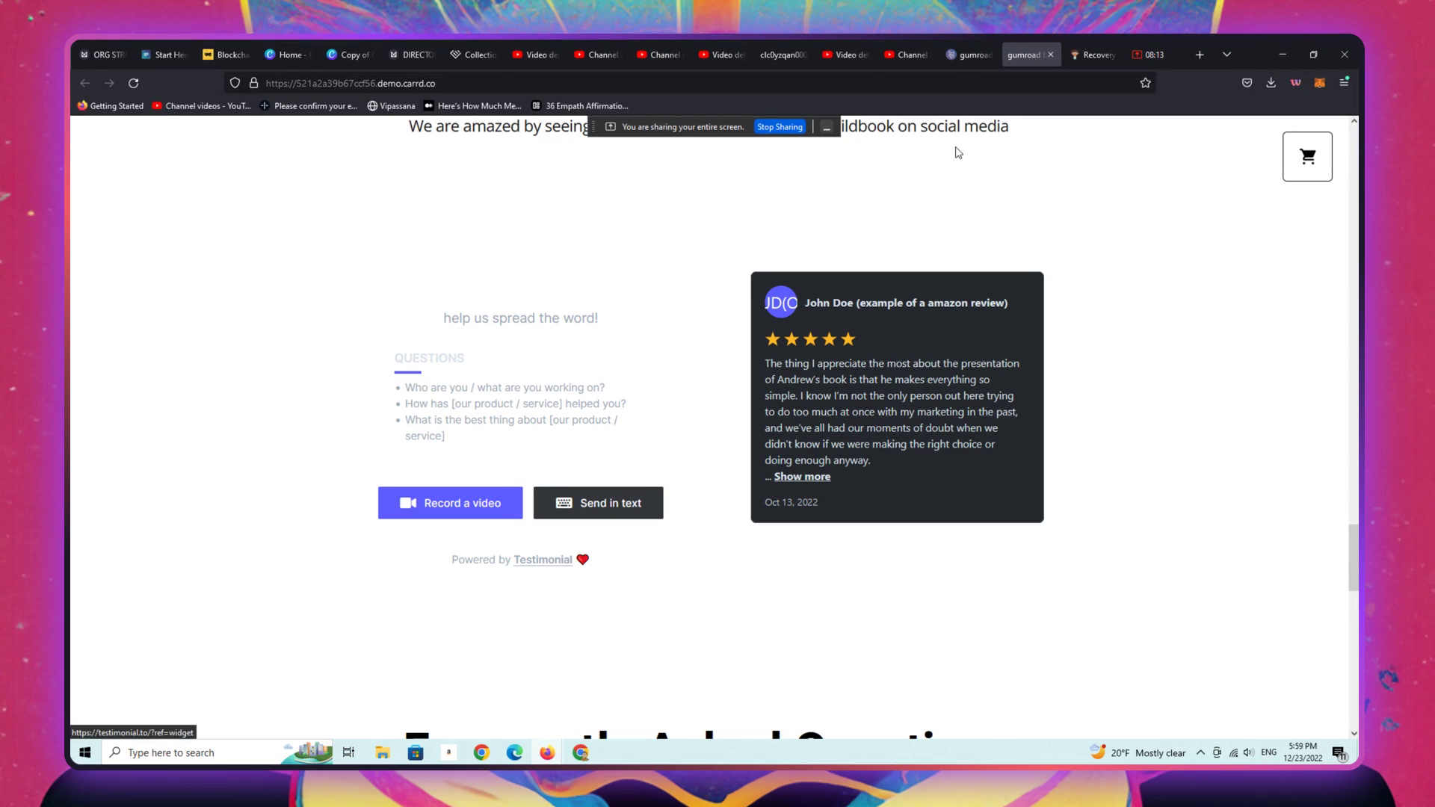
- Close the saved-as-template notice and reopen the Testimonial embed to show its iframe code
click(965, 56)
click(870, 333)
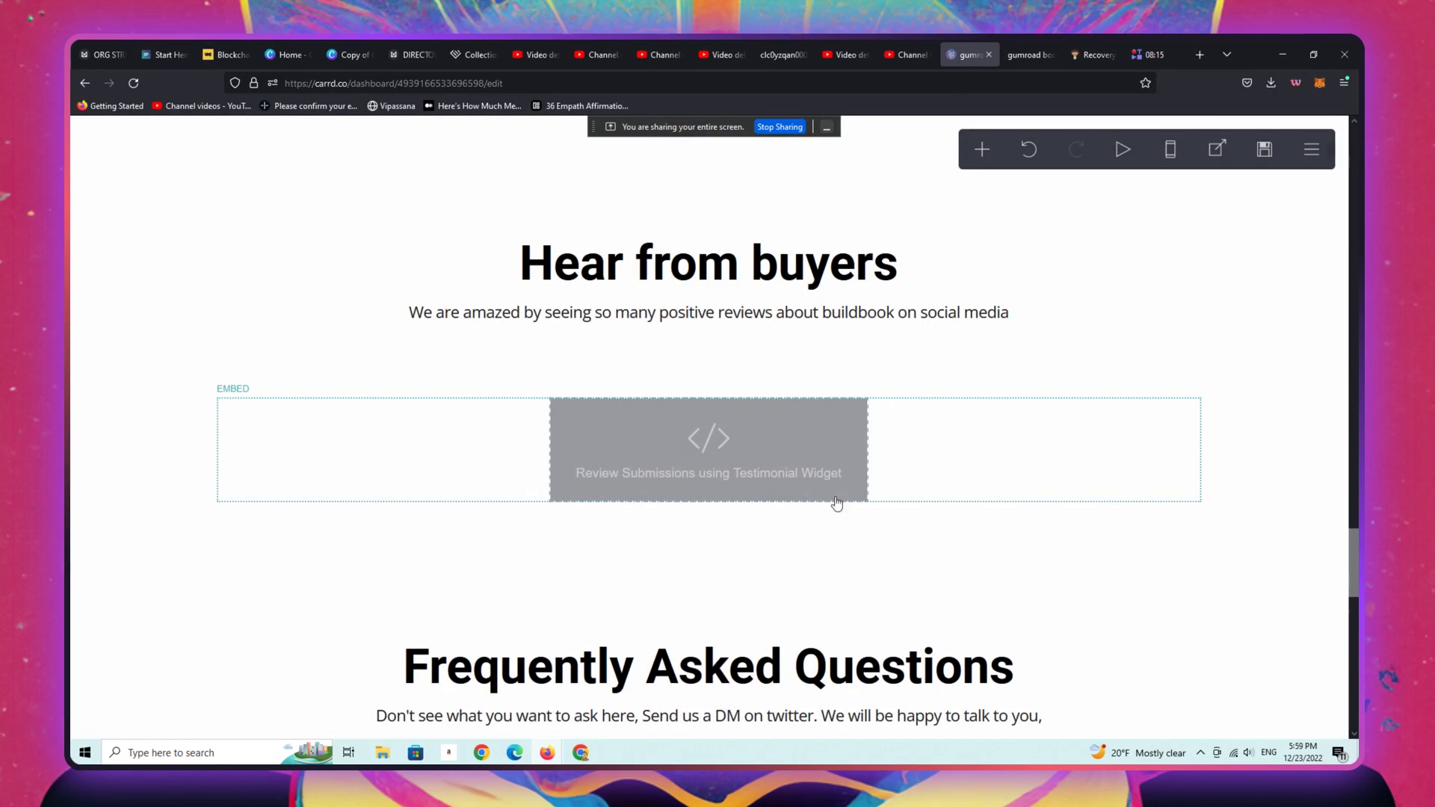
click(763, 470)
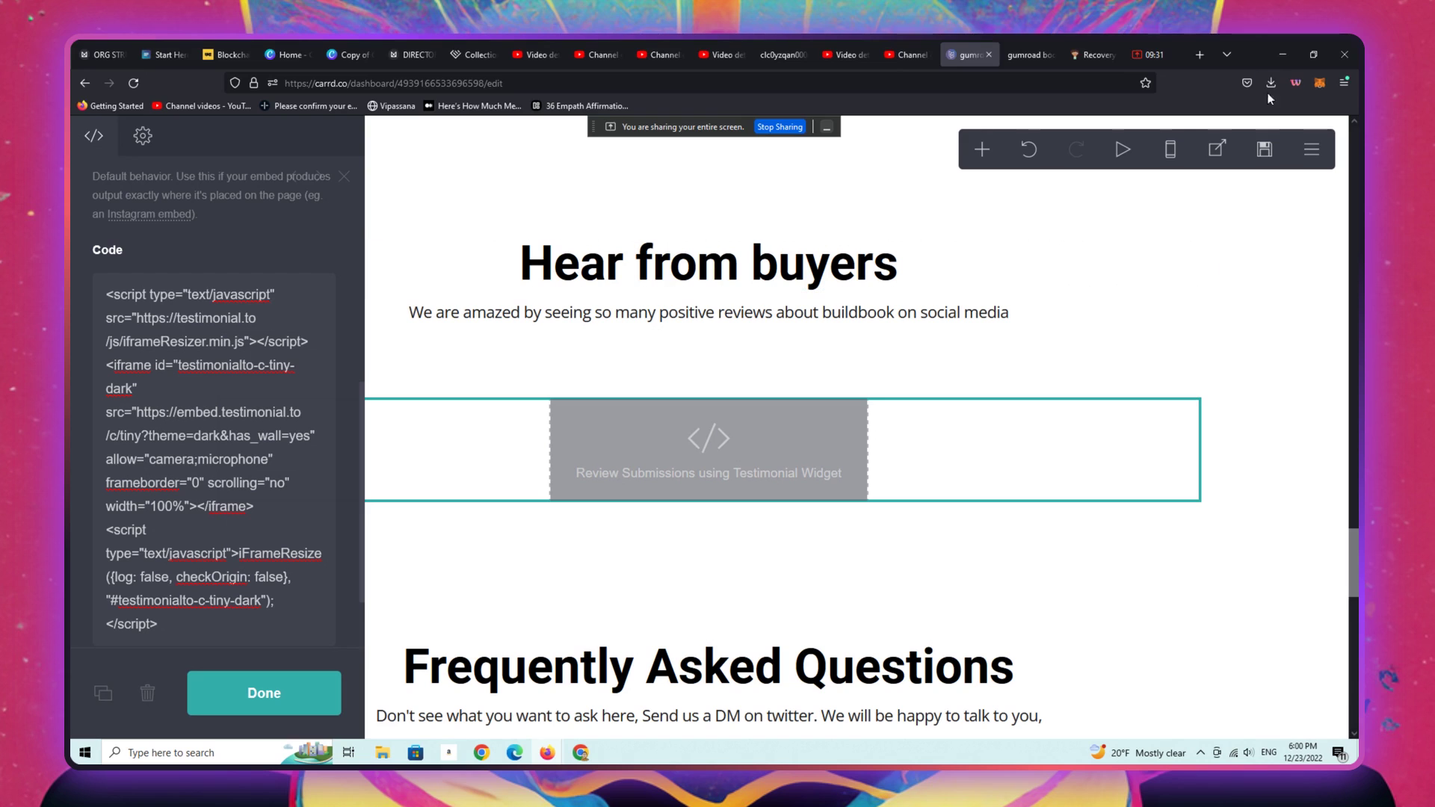
- Scroll the published demo page up to the 'What's Inside?' free-sample section
click(1026, 52)
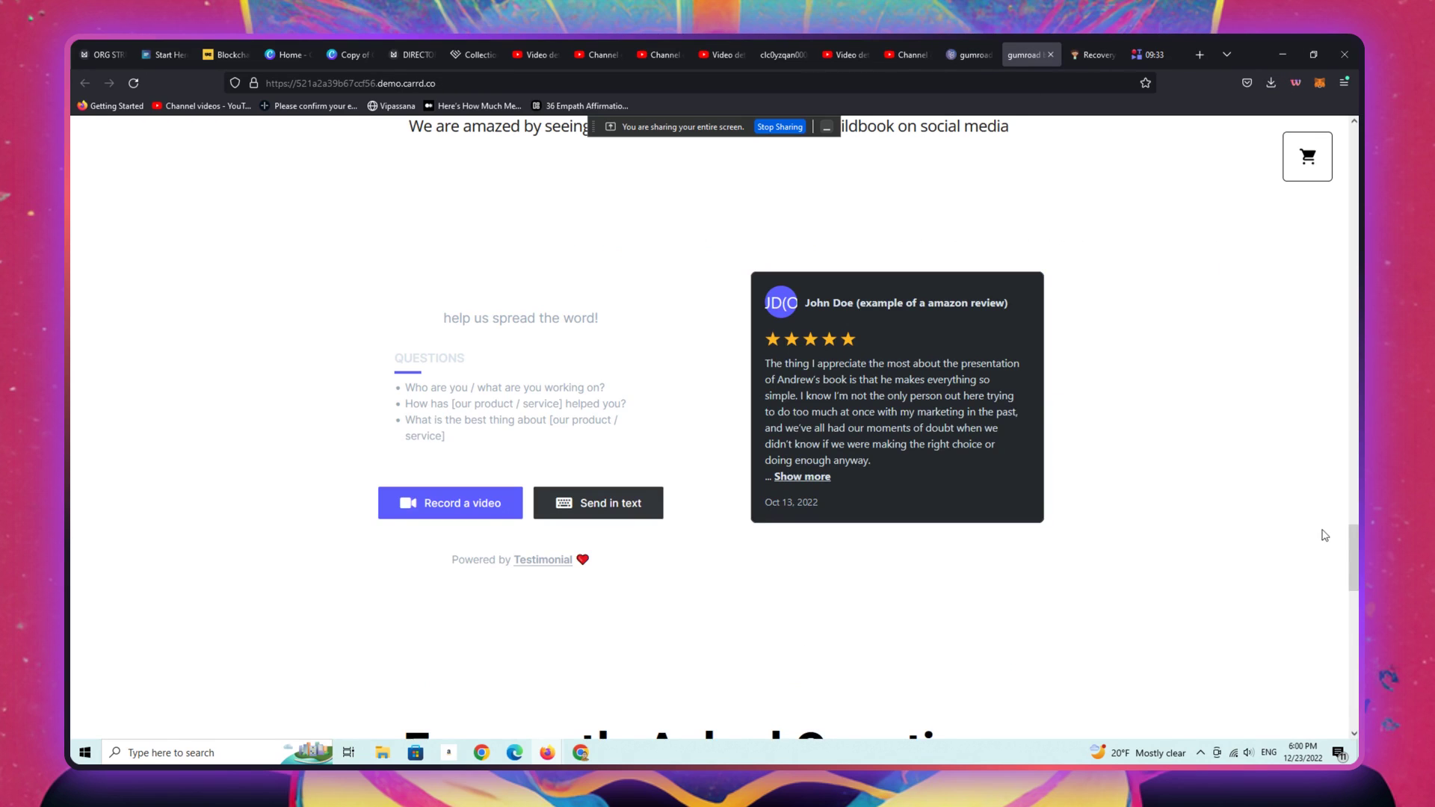
drag(1352, 557, 1357, 245)
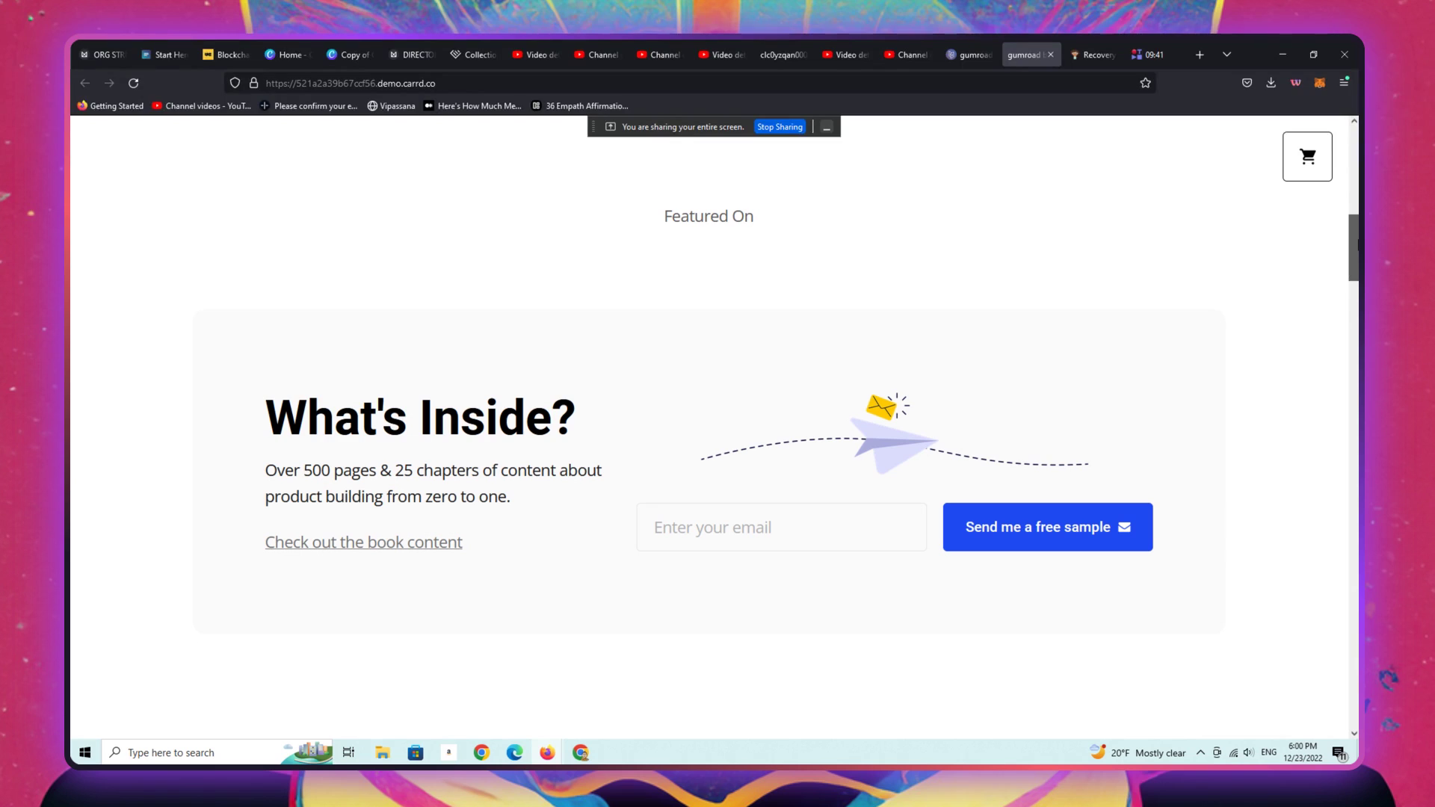
scroll(1211, 366, down, 1)
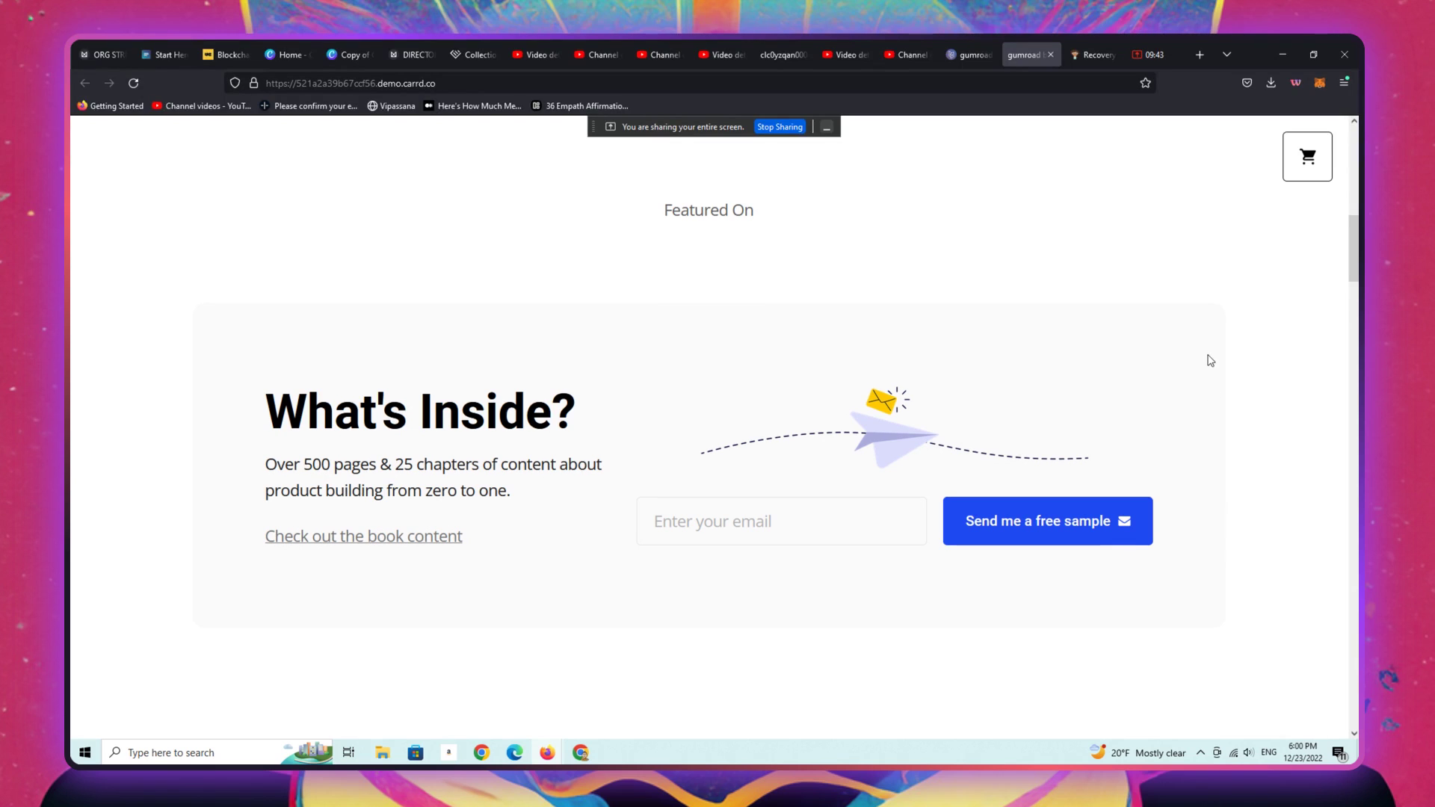